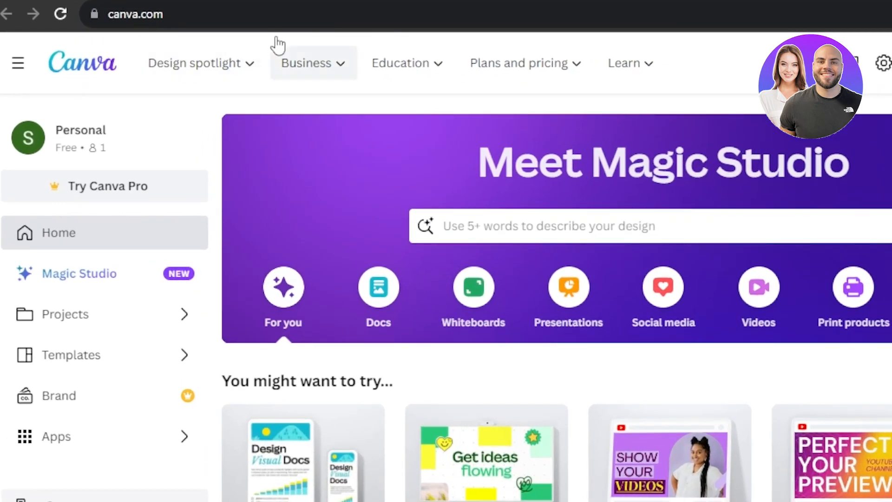
mouse_move(251, 74)
scroll(556, 297, "down", 5)
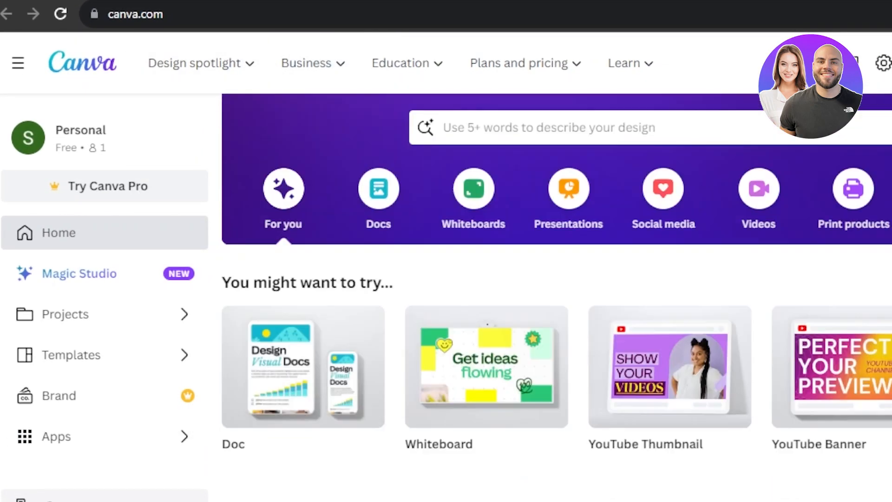
scroll(556, 297, "down", 6)
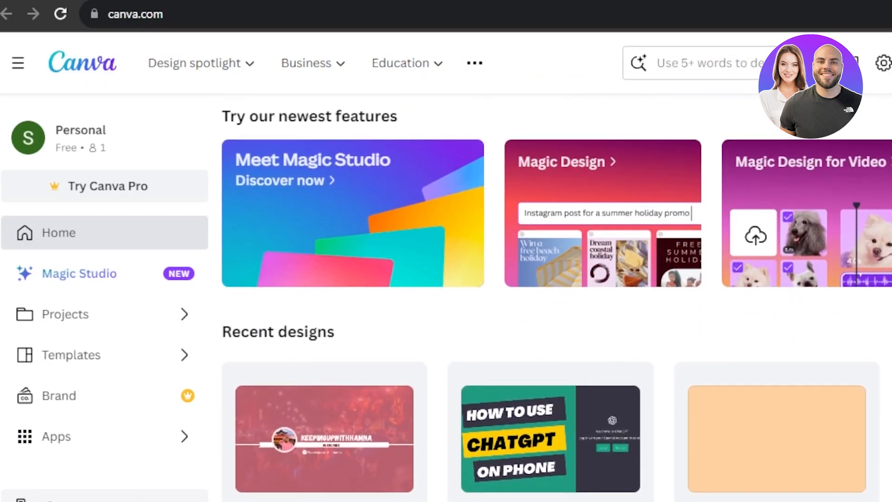
scroll(556, 297, "up", 10)
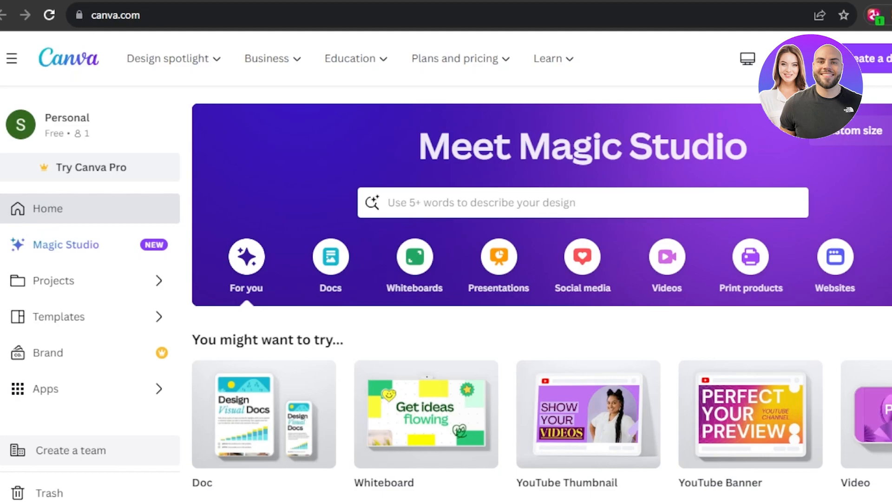
scroll(541, 288, "down", 4)
scroll(541, 288, "up", 5)
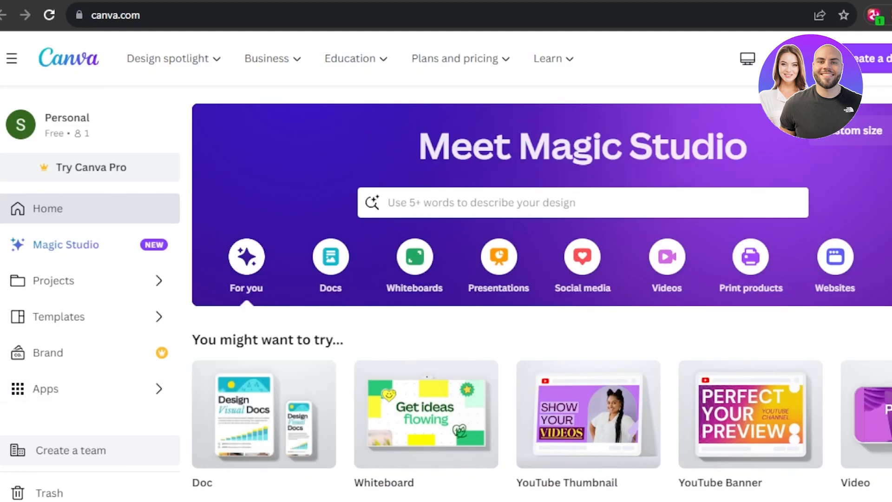
scroll(541, 292, "down", 1)
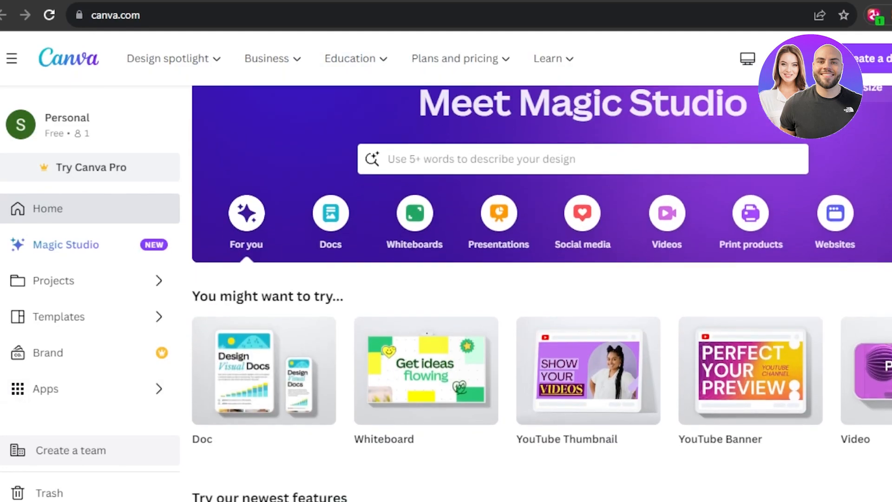
- Search the template library for "creative portfolio"
left_click(470, 163)
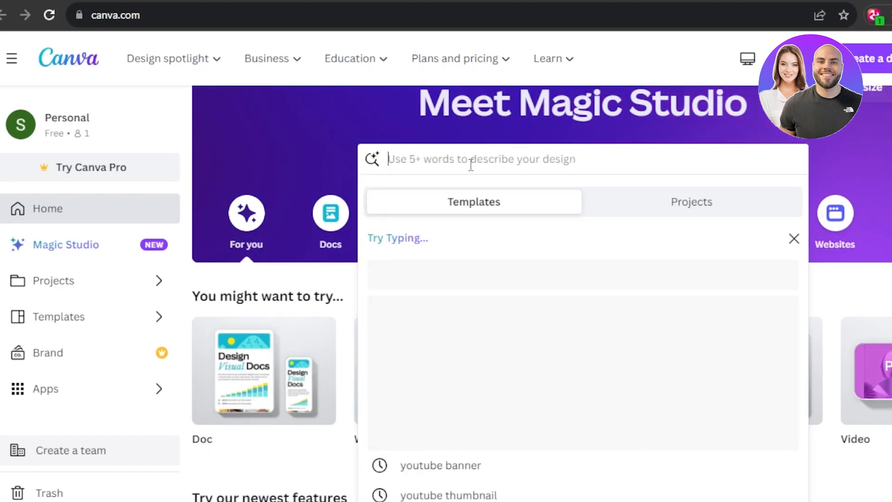
type("po")
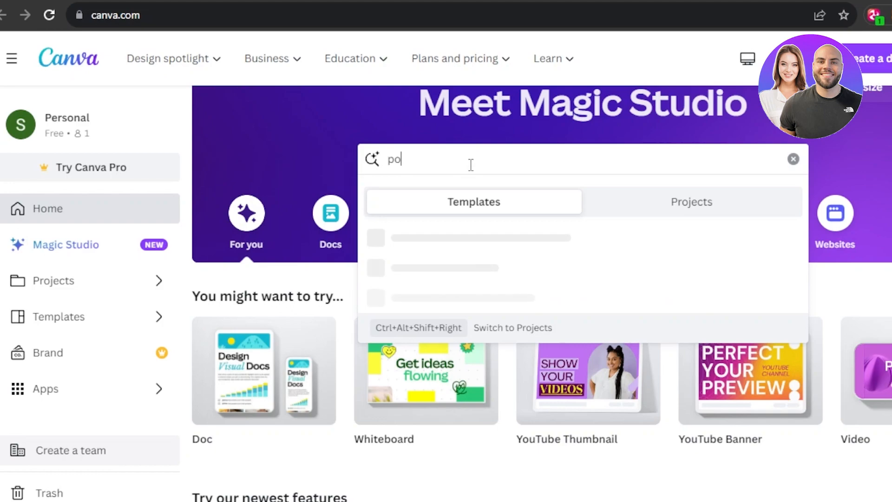
type("rtf")
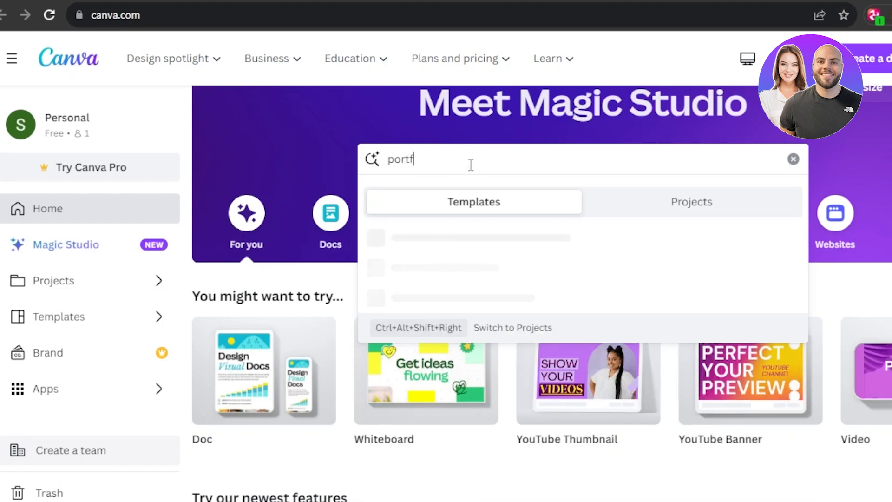
key("BackSpace")
key("BackSpace")
key("BackSpace")
key("BackSpace")
key("BackSpace")
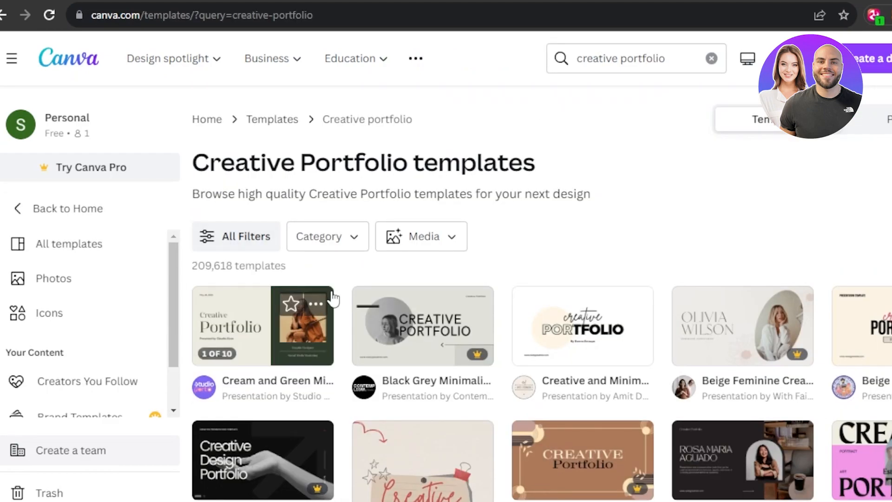
- Check the category filter options and look through the creative portfolio template results
left_click(328, 236)
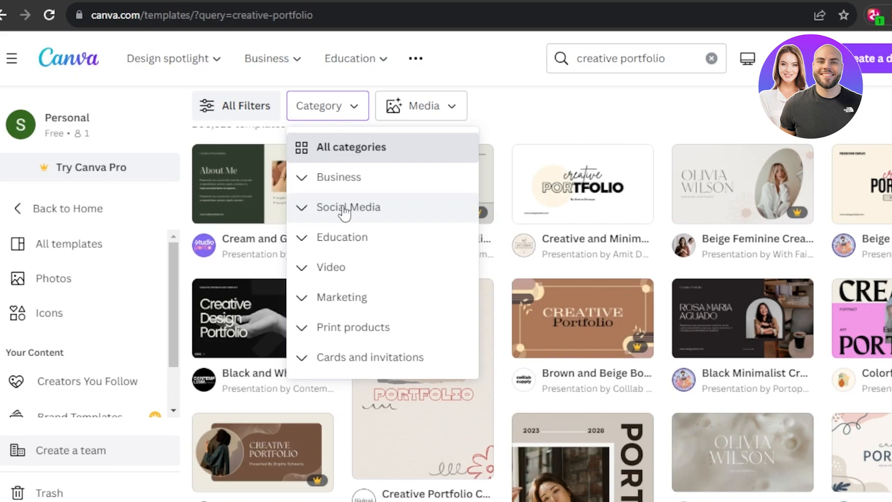
left_click(566, 118)
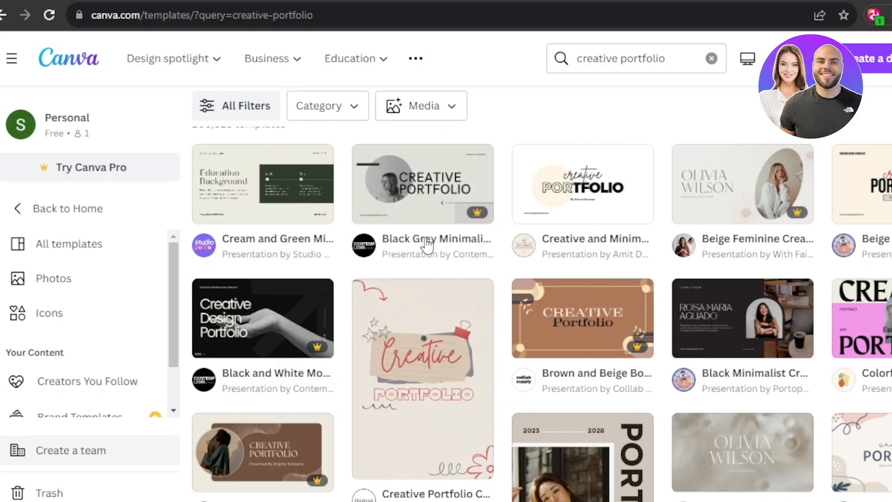
scroll(524, 241, "down", 10)
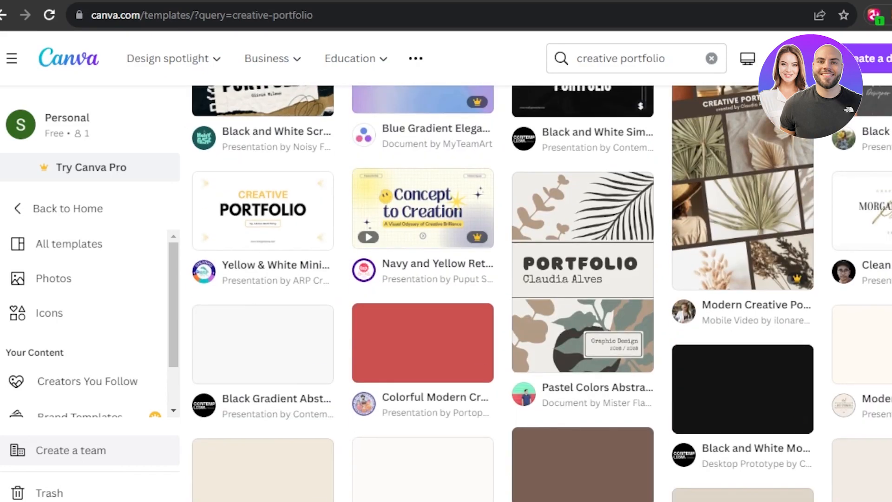
scroll(210, 214, "up", 10)
- Preview the second slide of the cream and green minimal creative portfolio presentation template and start customizing it
left_click(210, 213)
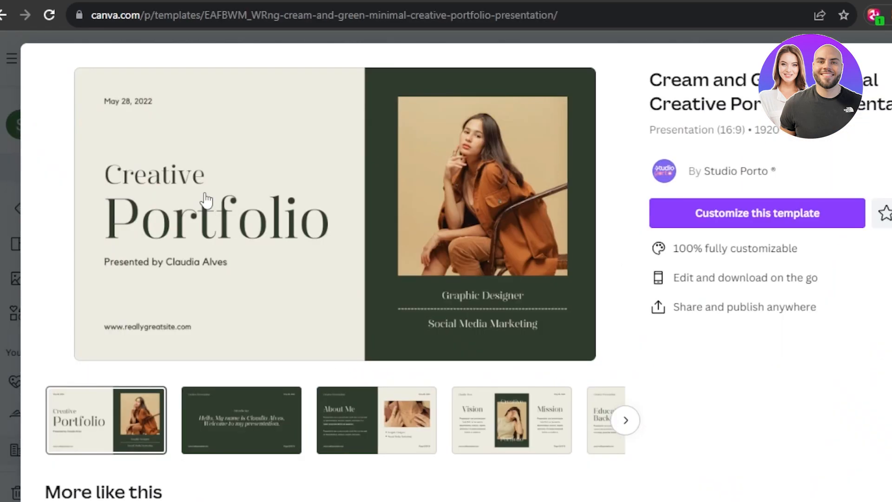
left_click(280, 416)
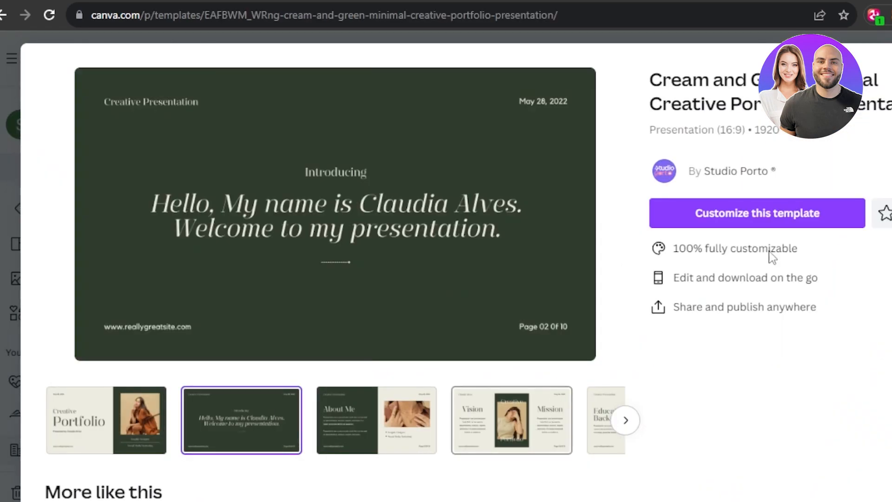
left_click(753, 228)
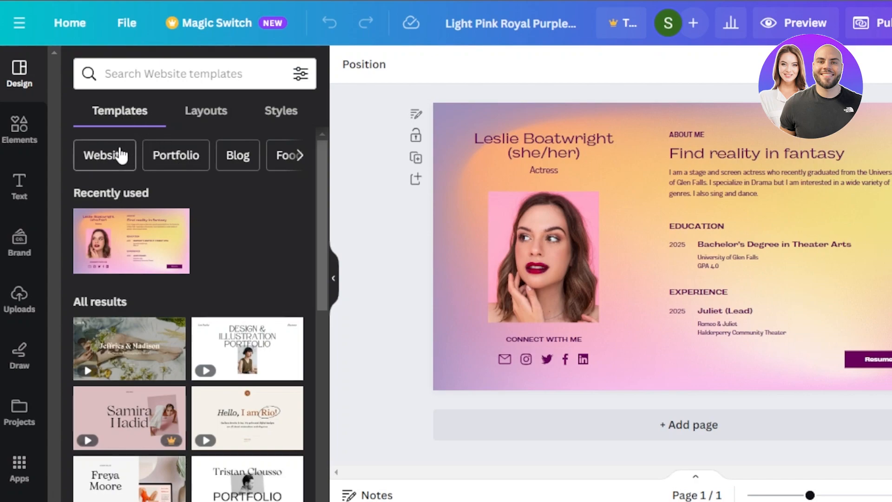
- Browse the Portfolio website templates, the elements library and the available text styles for the portfolio website
left_click(180, 155)
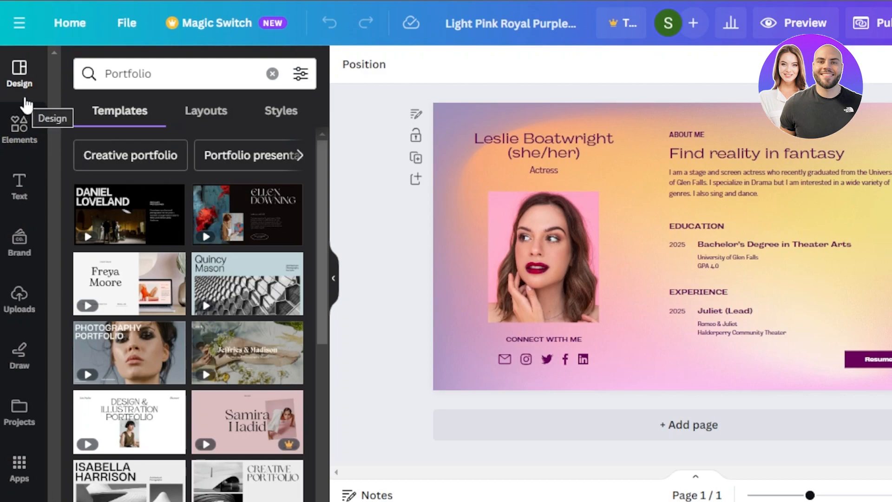
left_click(16, 142)
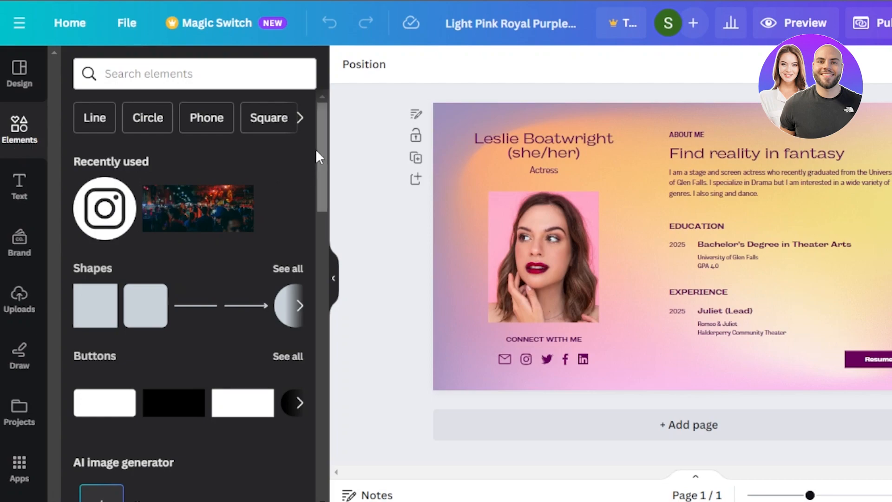
left_click_drag(317, 149, 322, 368)
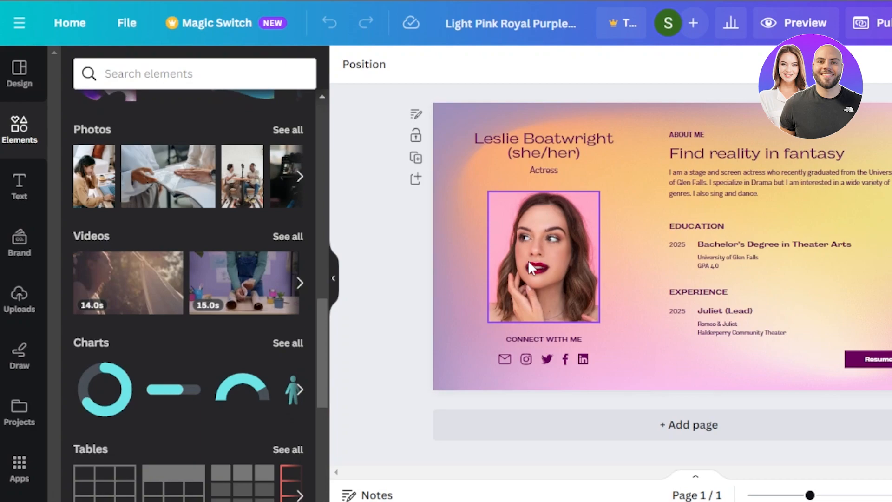
left_click(30, 186)
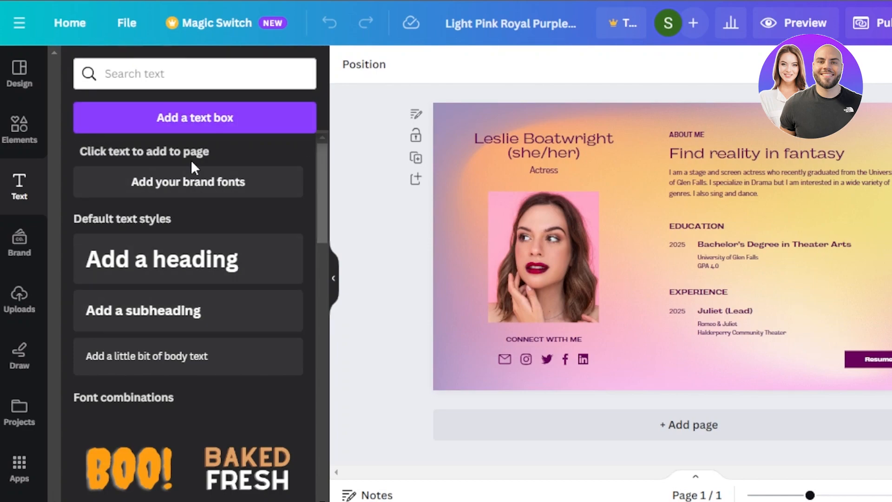
- Add a blank second page below the existing portfolio page
left_click(523, 175)
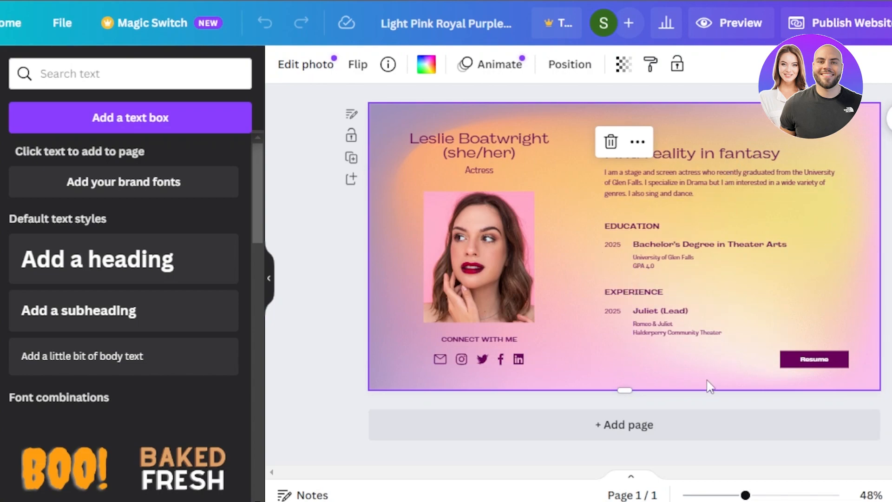
left_click(667, 439)
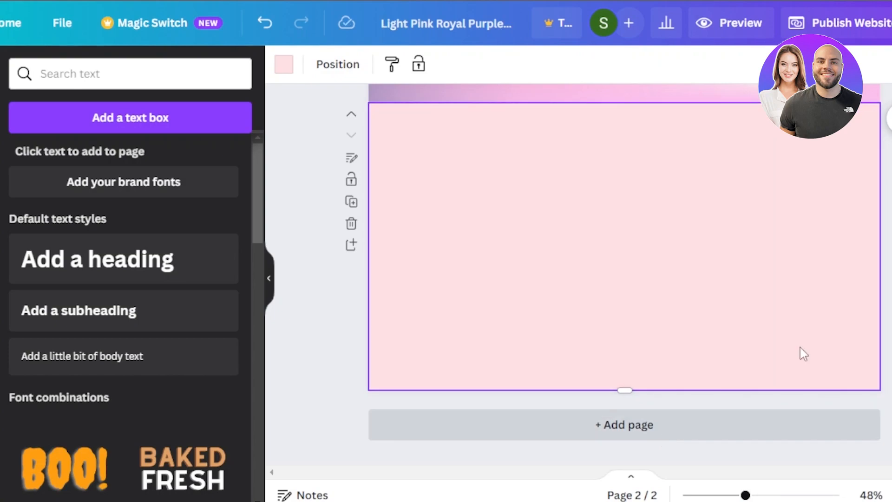
scroll(688, 423, "up", 5)
scroll(717, 255, "down", 5)
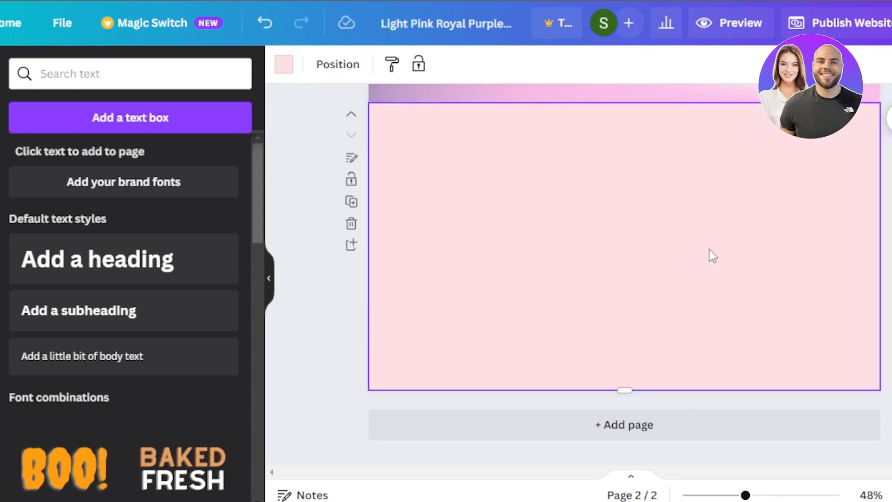
scroll(550, 142, "up", 4)
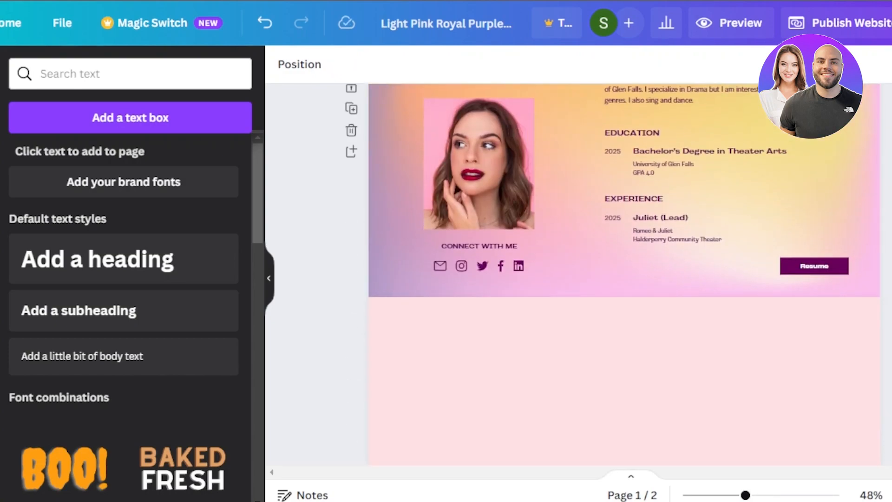
scroll(551, 142, "down", 4)
- Change the second page's background to the pink taken from the gradient's photo colors
left_click(551, 142)
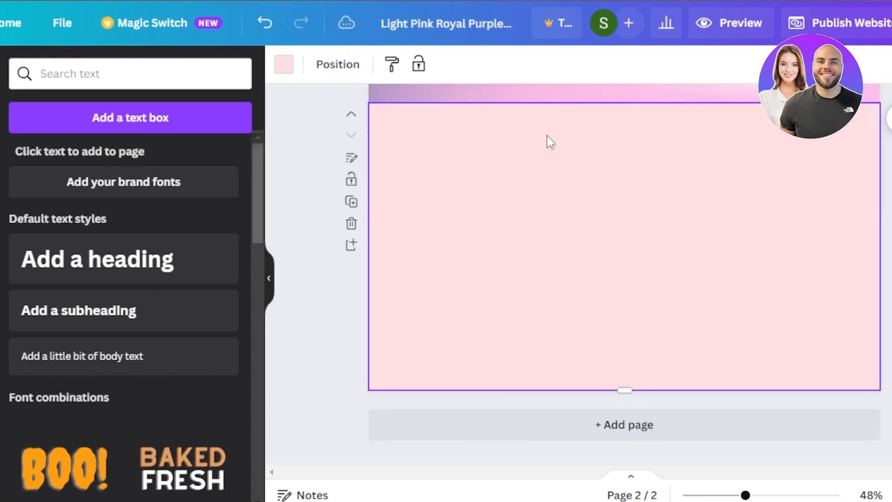
left_click(289, 69)
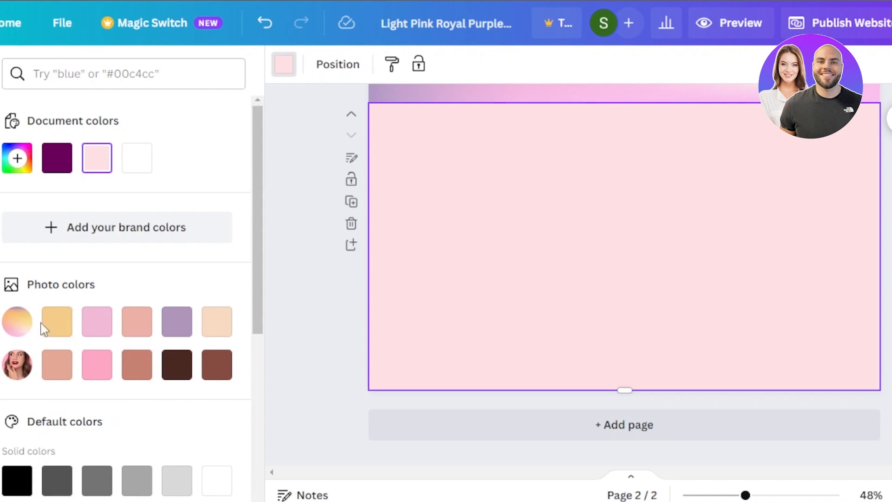
left_click(91, 328)
scroll(814, 358, "up", 5)
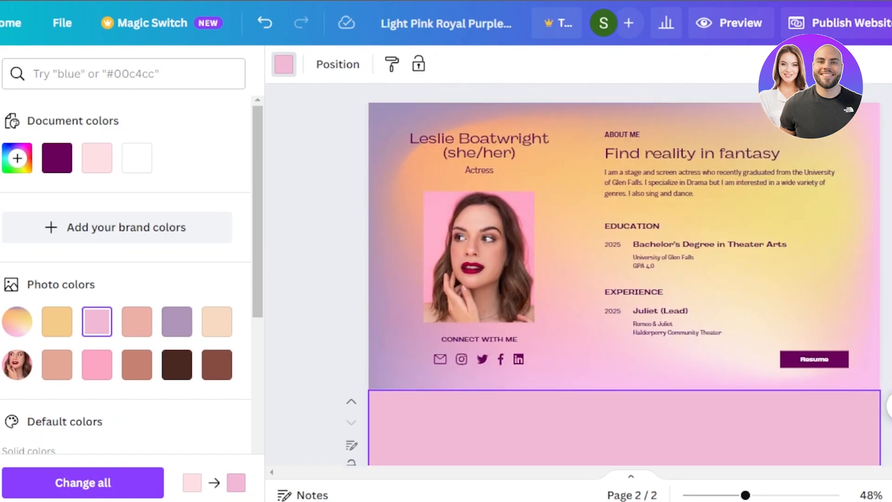
scroll(624, 237, "up", 2)
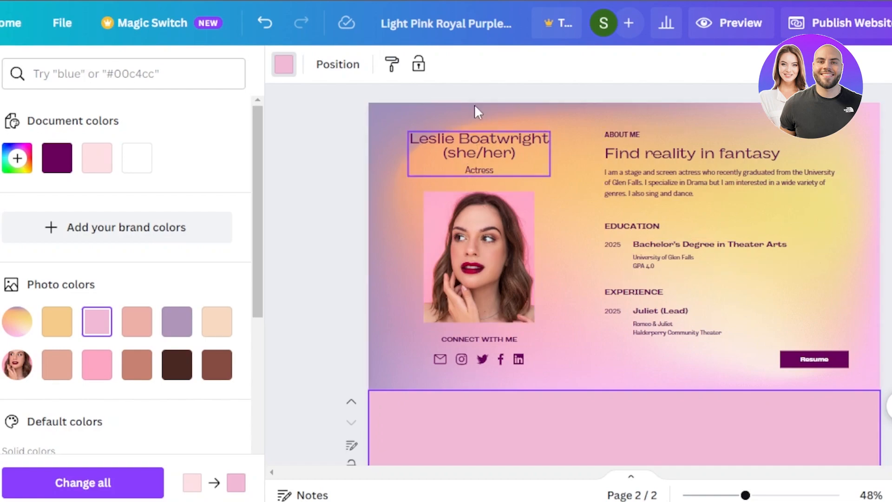
- Ungroup the name and job title on the first page and replace the name with the portfolio owner's full name
left_click(506, 140)
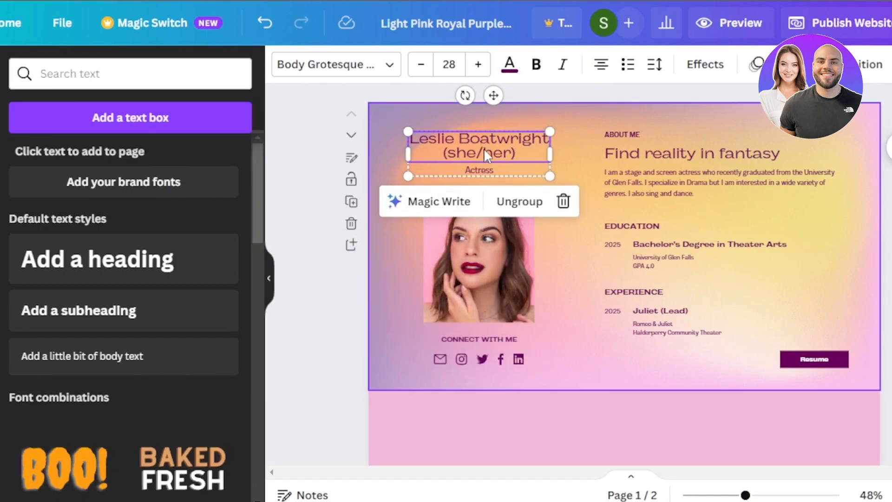
left_click(534, 201)
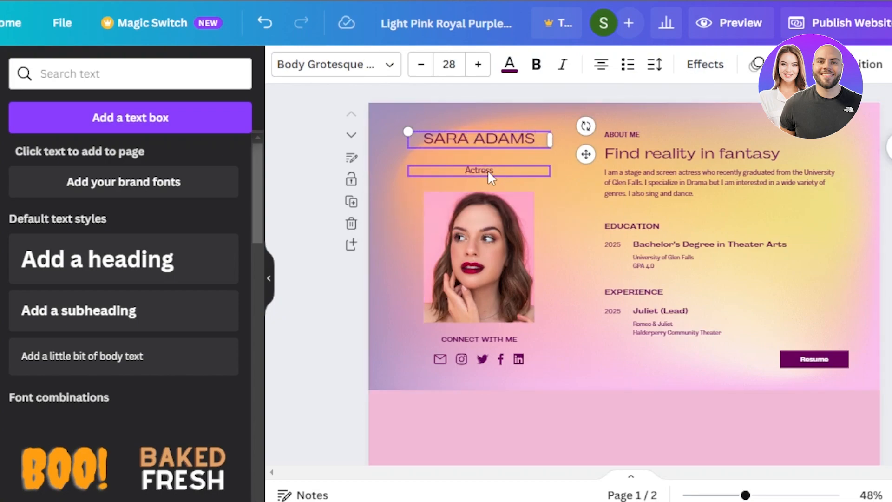
- Replace the job title under the name with "MARKETING AGENT" and move it up directly beneath the name
left_click(493, 170)
double_click(499, 170)
key("BackSpace")
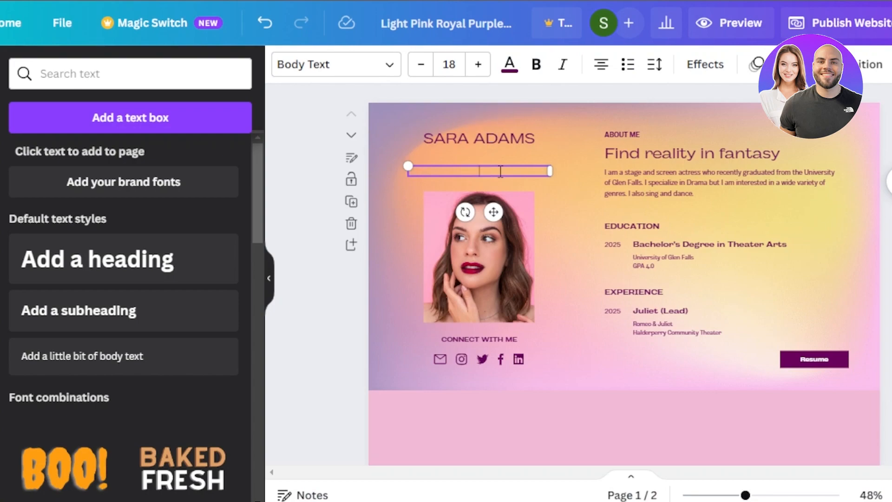
type("mae")
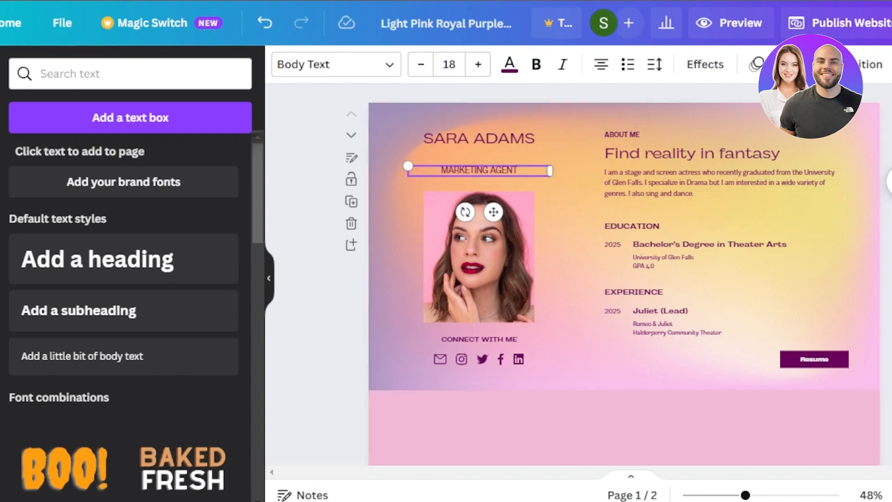
left_click(624, 213)
left_click_drag(480, 168, 480, 156)
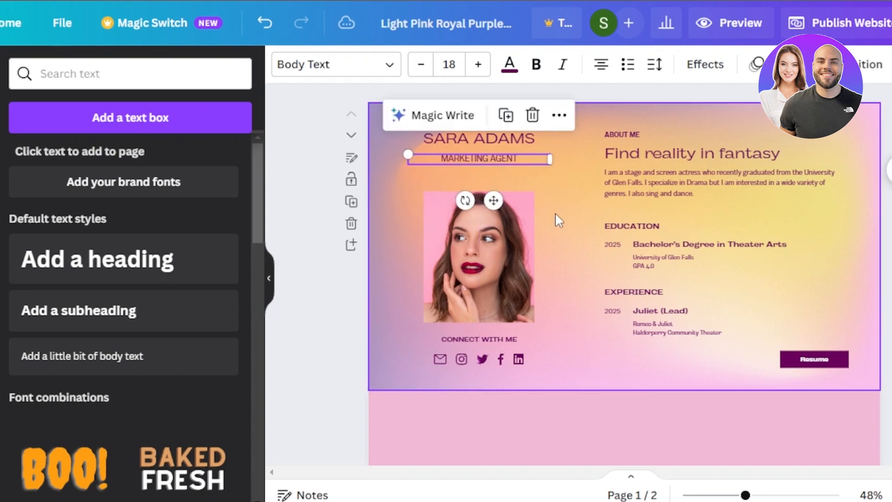
- Delete the Resume button together with its label from the first page
left_click(599, 184)
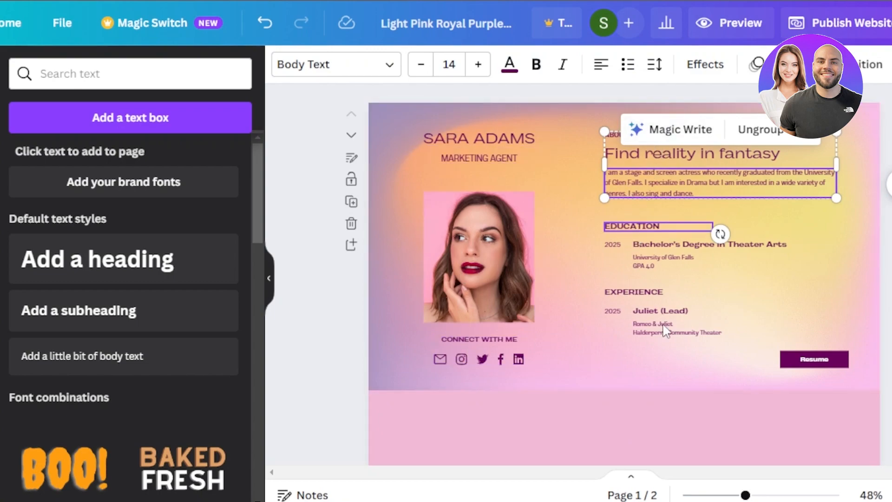
left_click(583, 439)
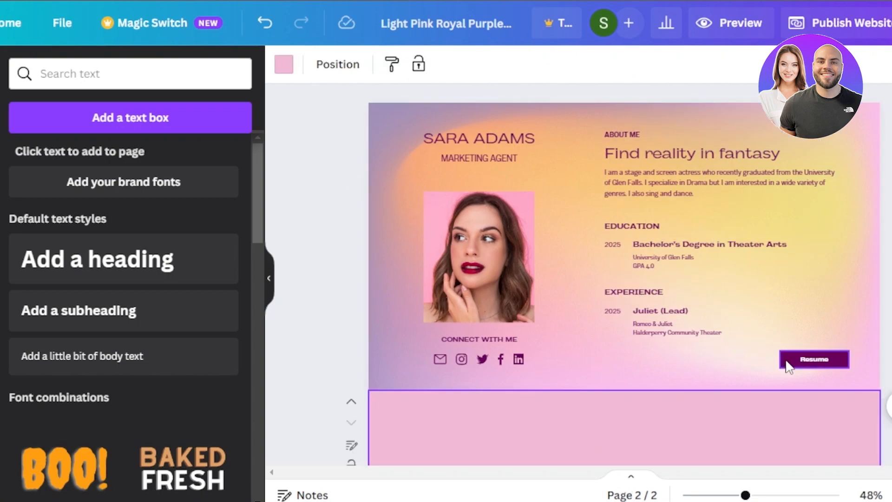
left_click(819, 364)
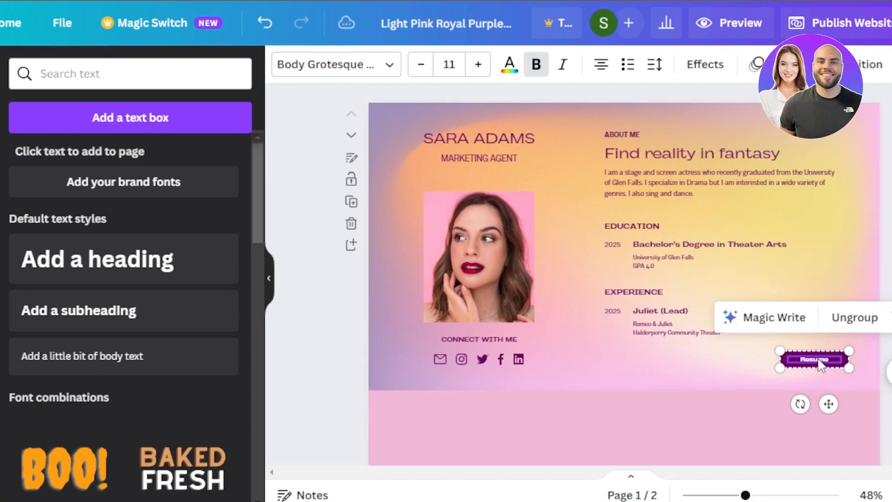
left_click(886, 336)
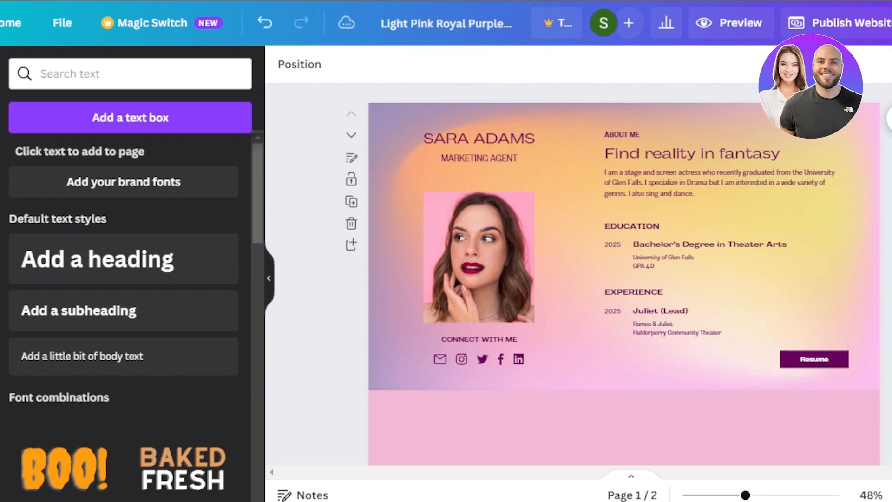
left_click(837, 355)
left_click(847, 309)
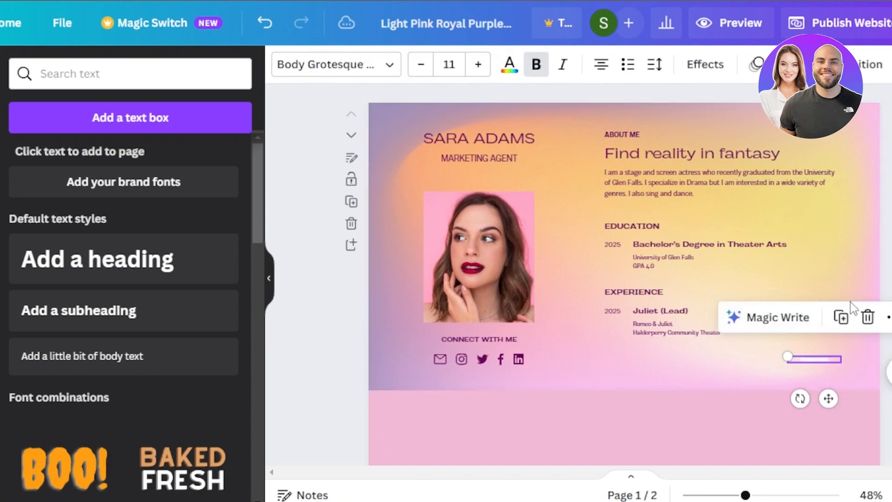
left_click(868, 317)
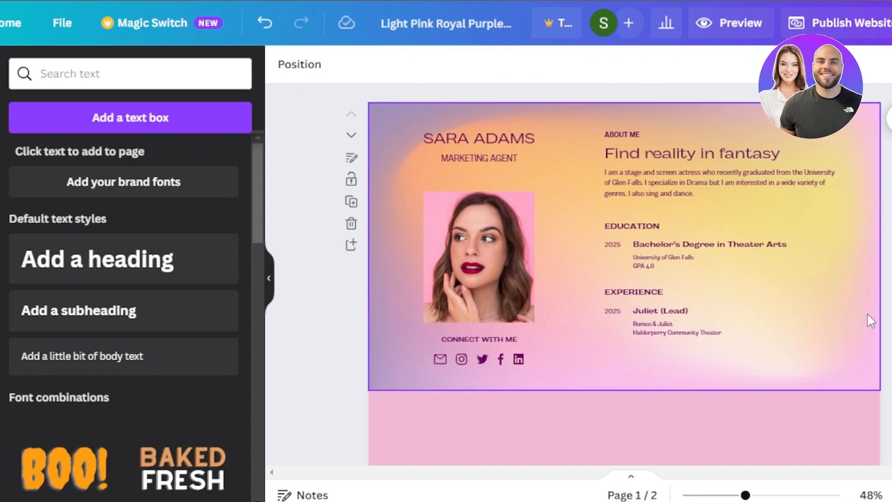
- Delete the Education and Experience sections from the first page and undo the accidental change to the gradient background
left_click(587, 224)
left_click_drag(589, 227, 804, 371)
left_click(778, 183)
left_click(596, 293)
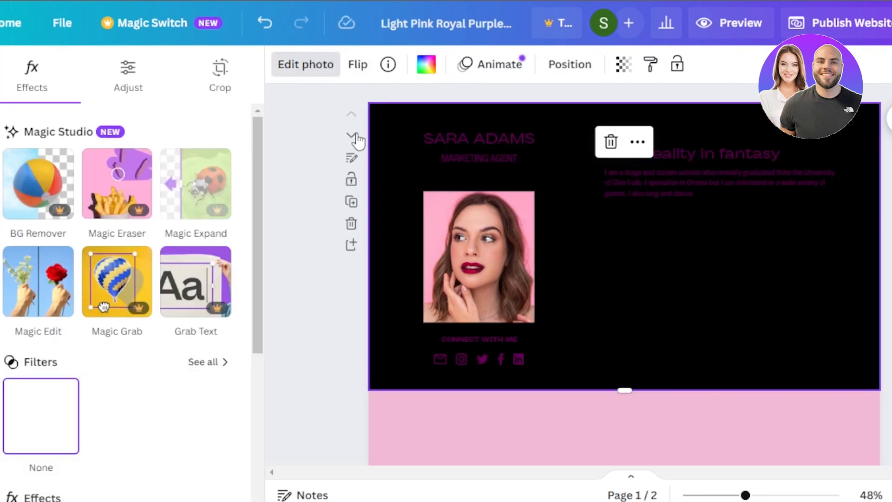
left_click(265, 23)
- Enlarge the About Me block on the first page and place the name and job title above it
left_click_drag(701, 236, 722, 239)
left_click_drag(620, 214, 594, 147)
left_click_drag(852, 238, 773, 256)
left_click(517, 264)
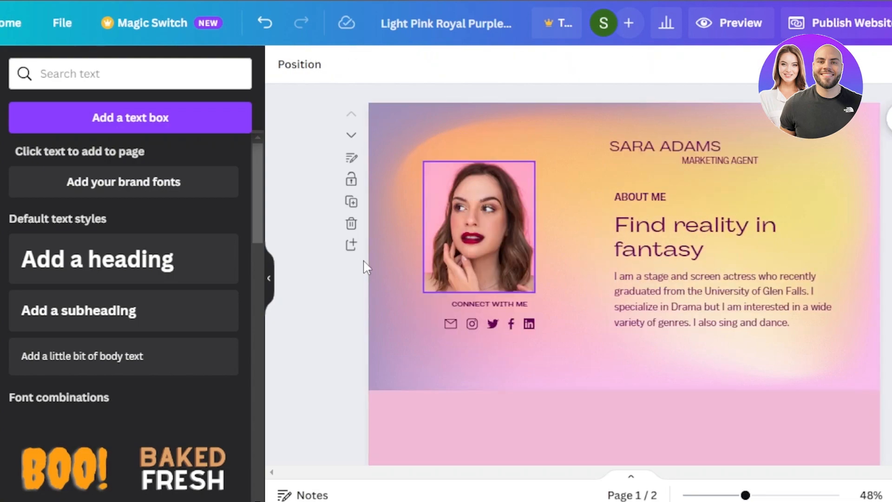
- Enlarge the portrait on the first page and reposition it above the Connect With Me block
left_click(462, 209)
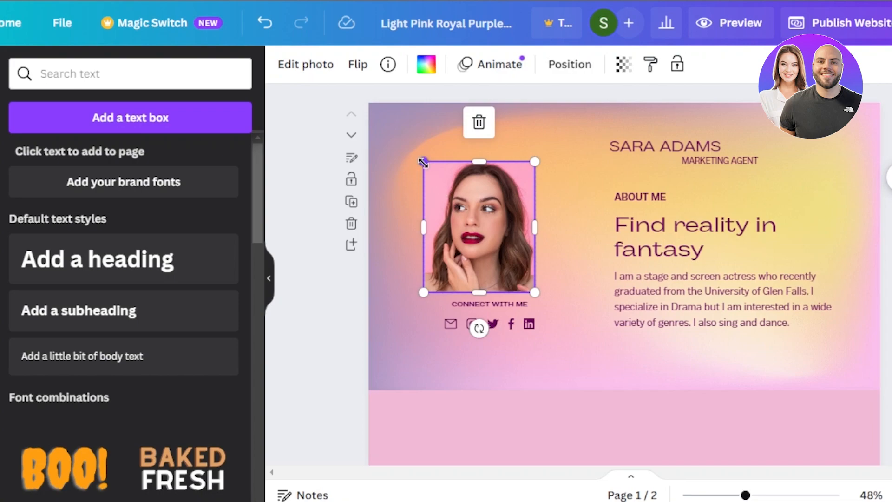
left_click_drag(418, 150, 396, 119)
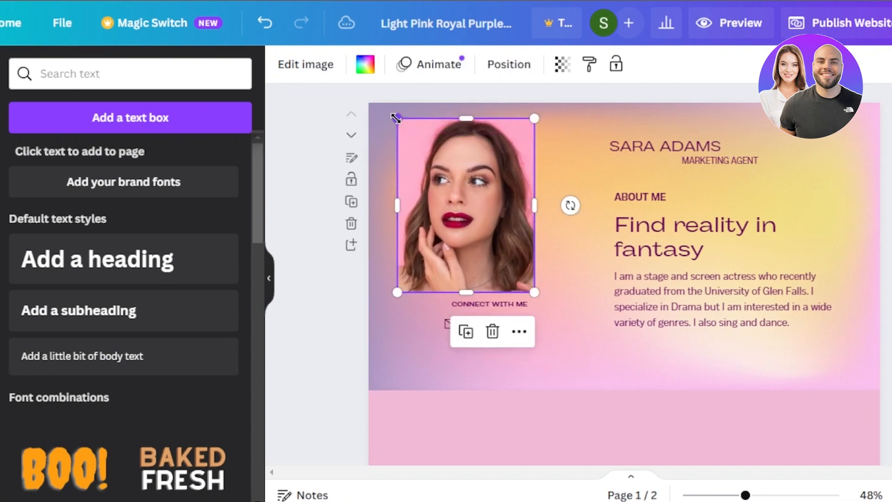
left_click_drag(486, 251, 486, 250)
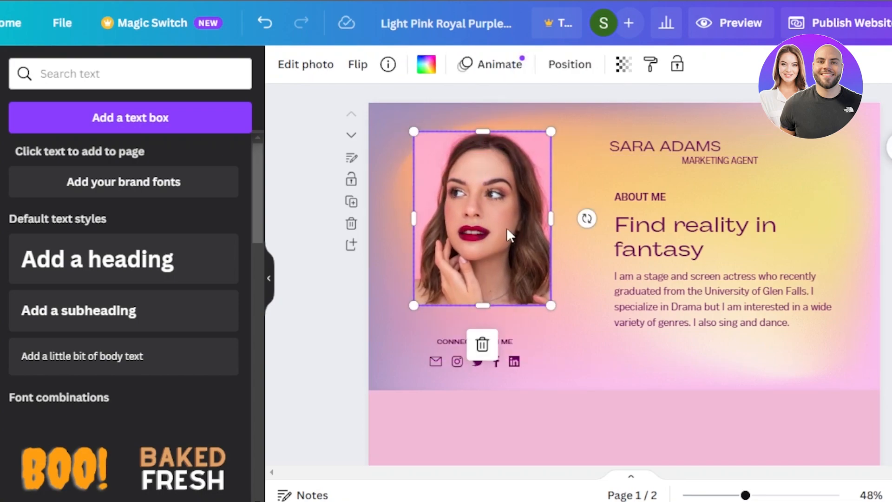
- Replace the portrait with the recently used photo of the woman with crossed arms and shift the crop to centre her
right_click(472, 214)
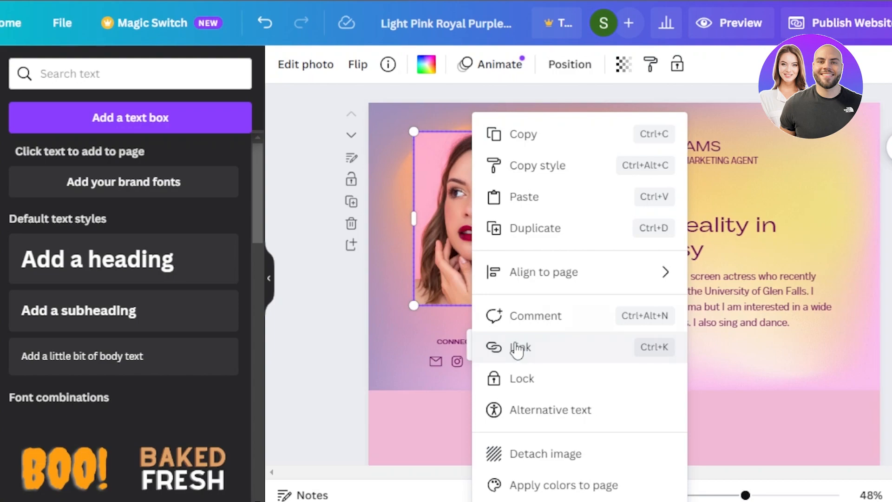
left_click(333, 257)
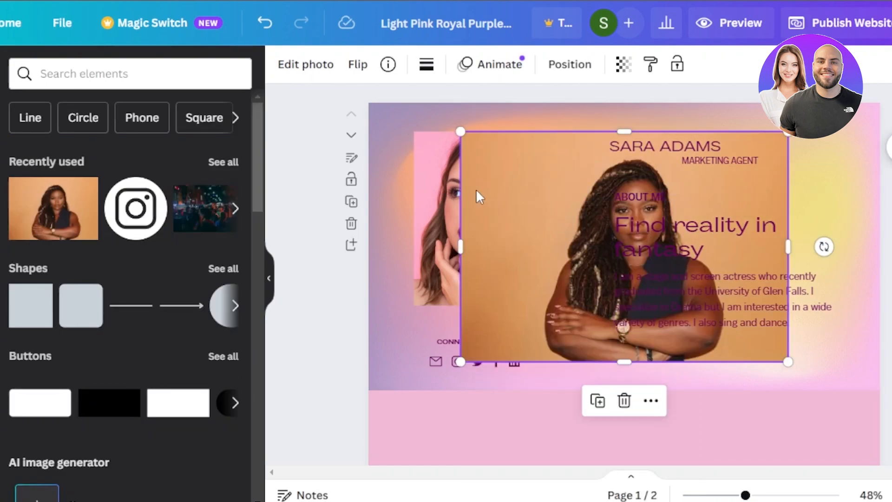
left_click_drag(520, 213, 493, 244)
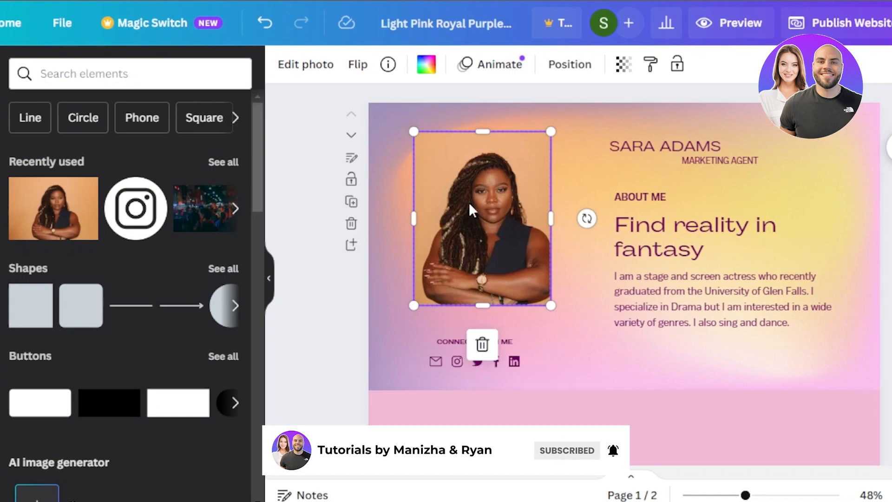
double_click(479, 216)
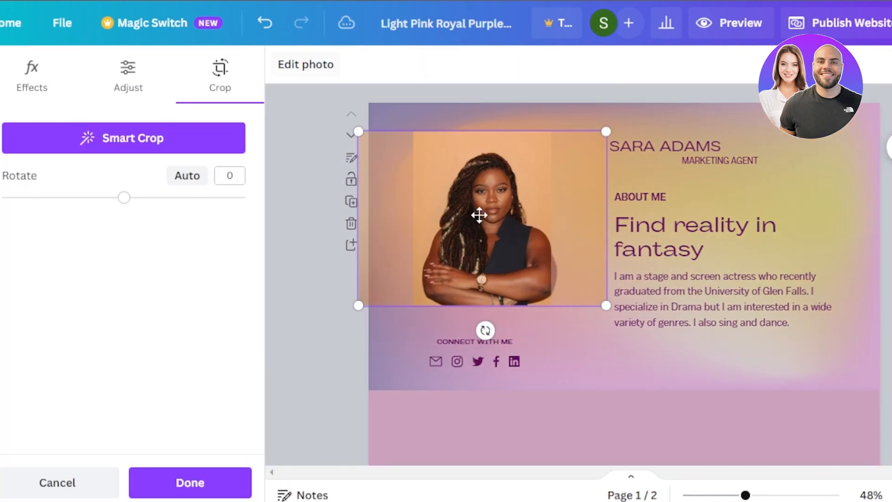
left_click_drag(479, 214, 464, 215)
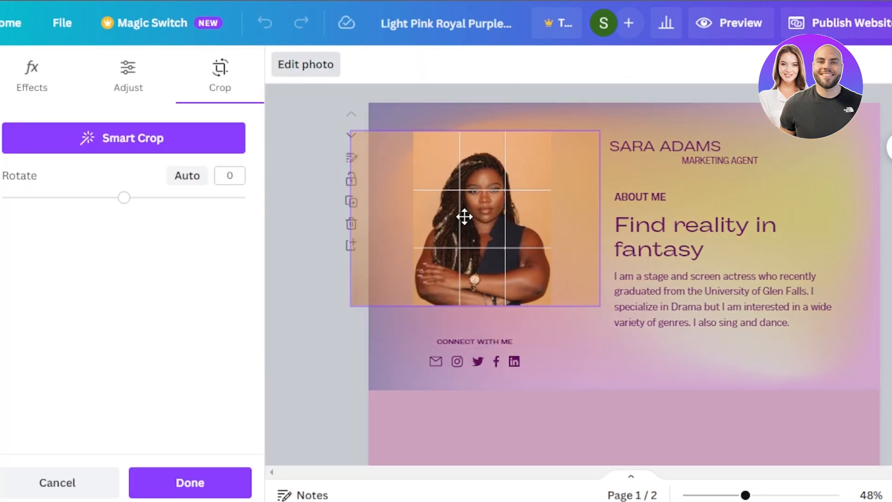
left_click(304, 391)
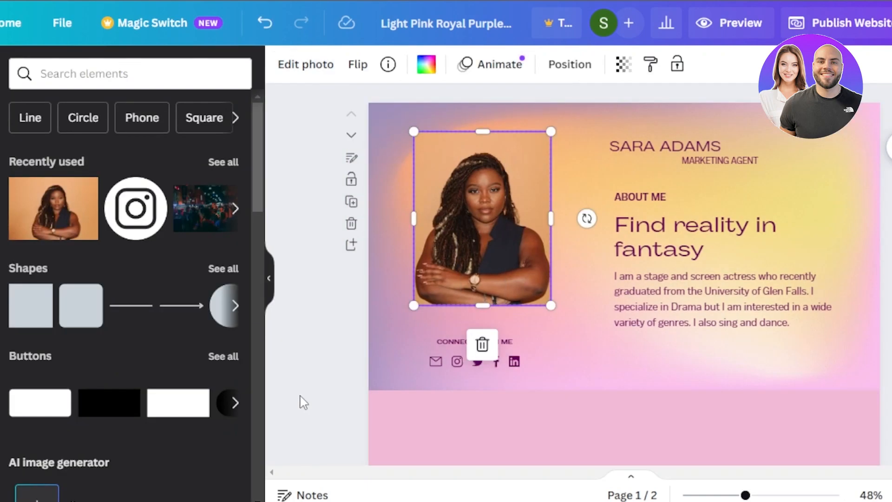
- Move the portrait down slightly and centre the Connect With Me block with its social icons beneath it
left_click_drag(510, 255, 510, 262)
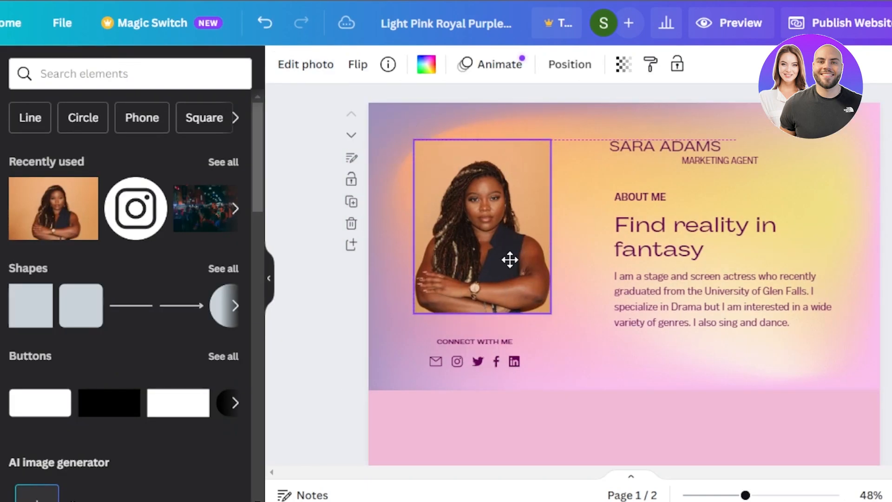
left_click(514, 362)
left_click_drag(487, 352, 498, 346)
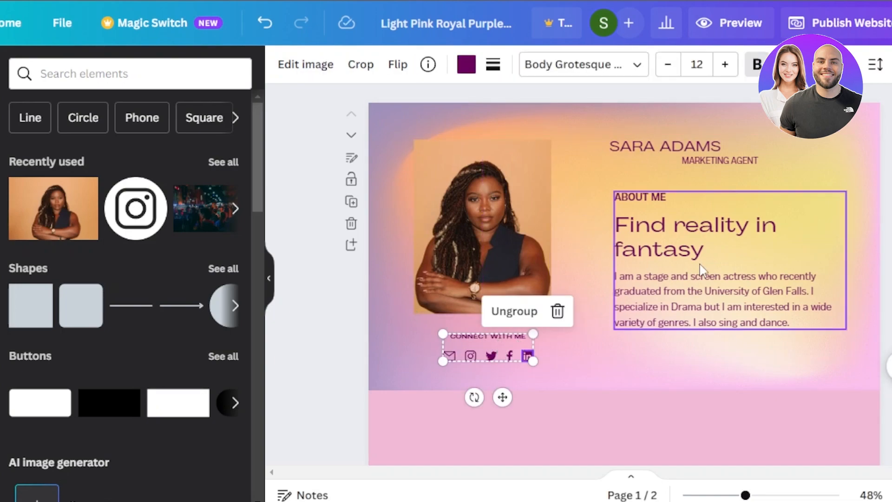
- Replace the About Me tagline and description with "MAEKETING AGENT" and a slightly enlarged "I work as an agent" paragraph followed by dotted lines
left_click(700, 254)
left_click(679, 245)
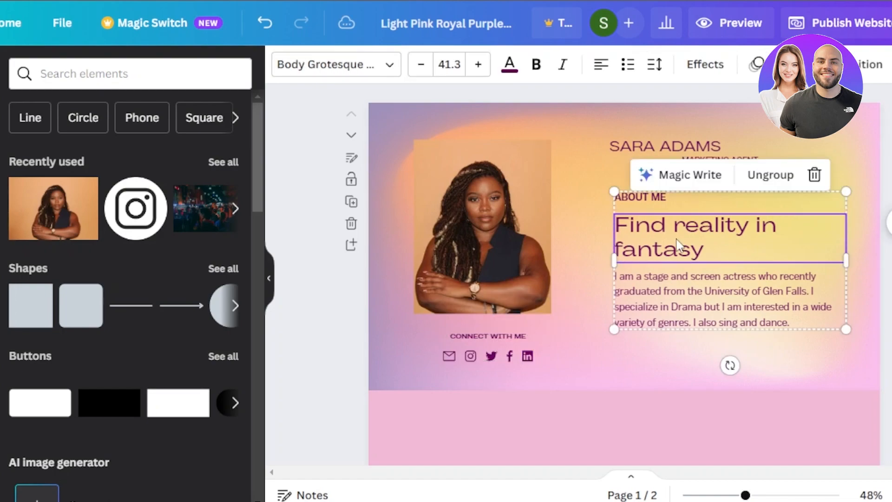
left_click(815, 175)
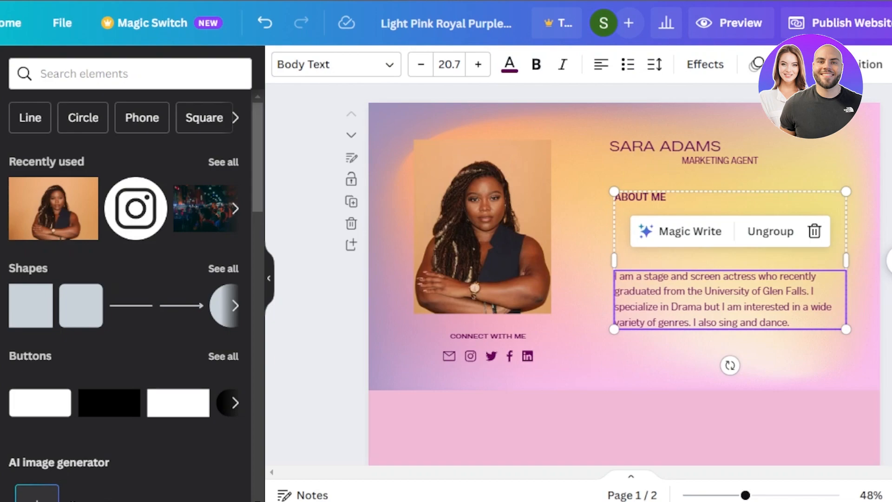
left_click(107, 309)
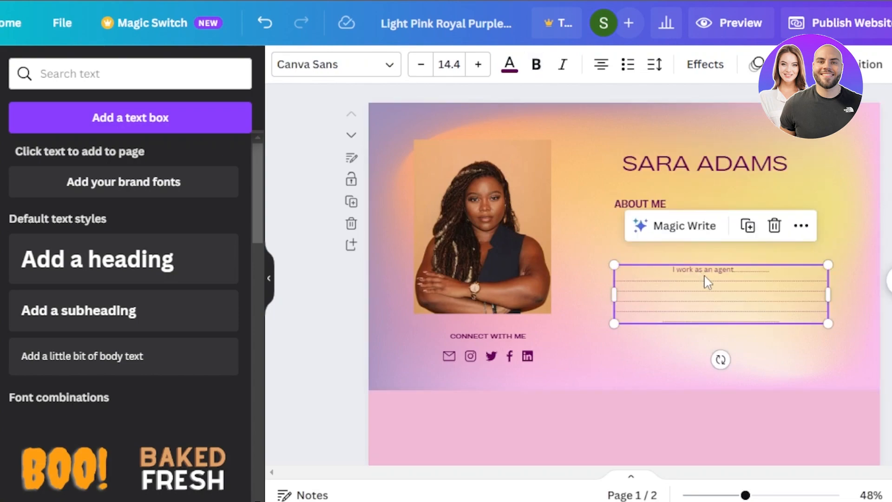
left_click_drag(609, 264, 600, 255)
left_click_drag(701, 297, 707, 295)
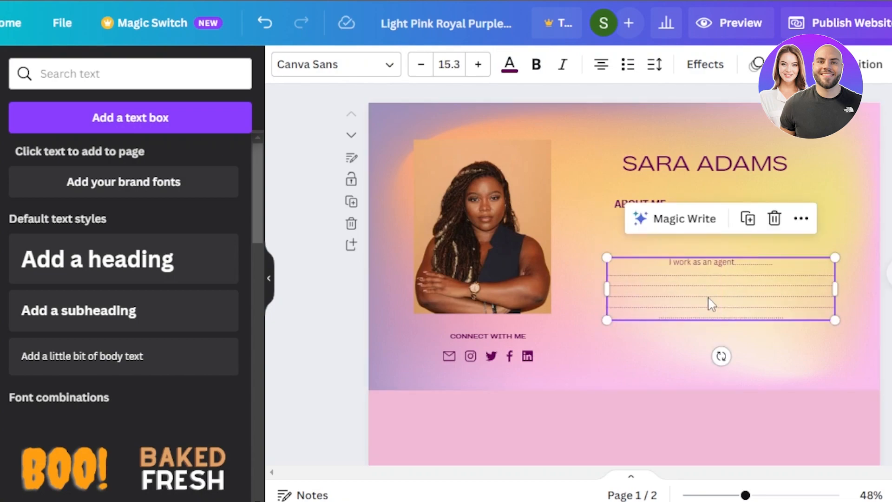
- Make the portfolio owner's name bold and remove the bold from the "MAEKETING AGENT" line
left_click(699, 160)
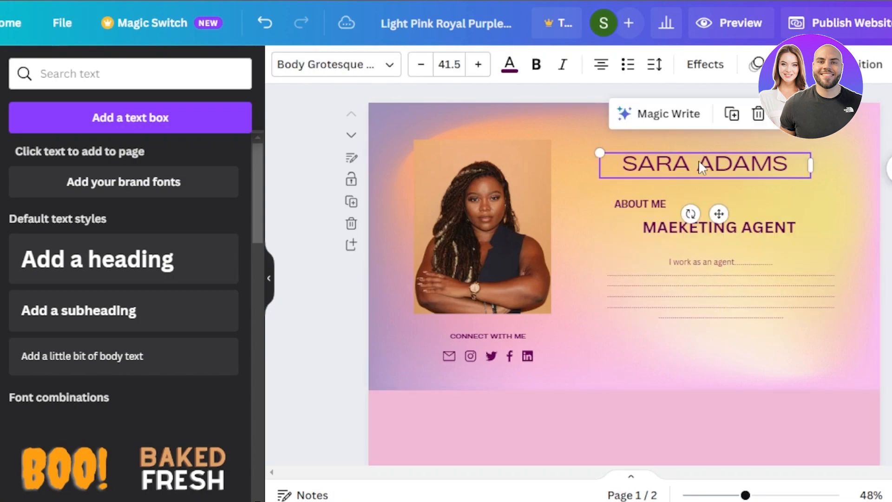
left_click(535, 67)
left_click(725, 228)
key("ctrl+b")
left_click(629, 362)
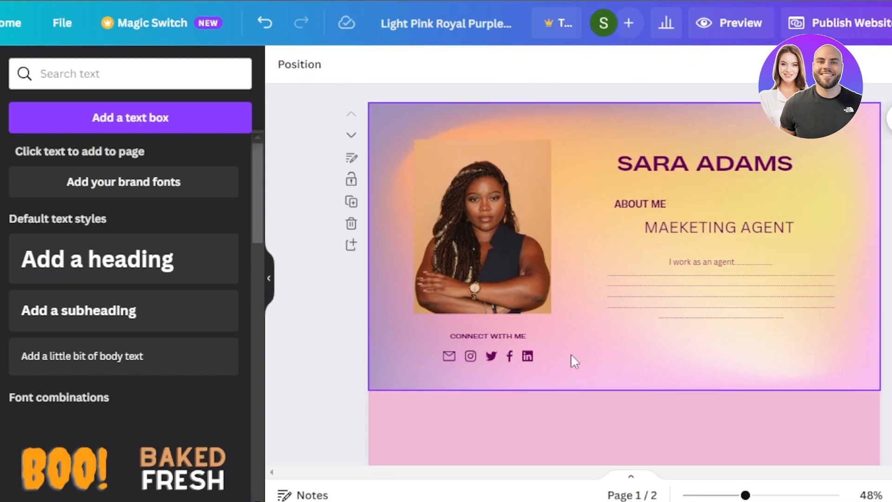
- Add a subheading reading "experience" to the pink second page and widen its text box
scroll(624, 251, "down", 5)
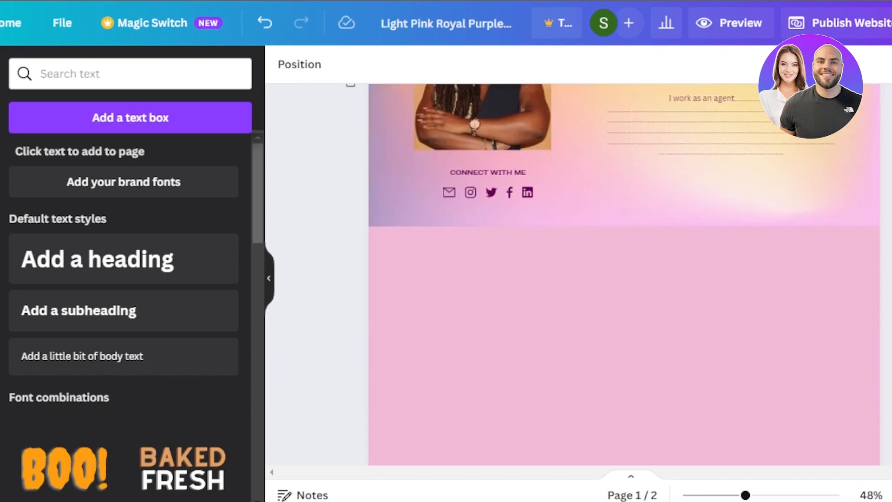
scroll(704, 242, "up", 1)
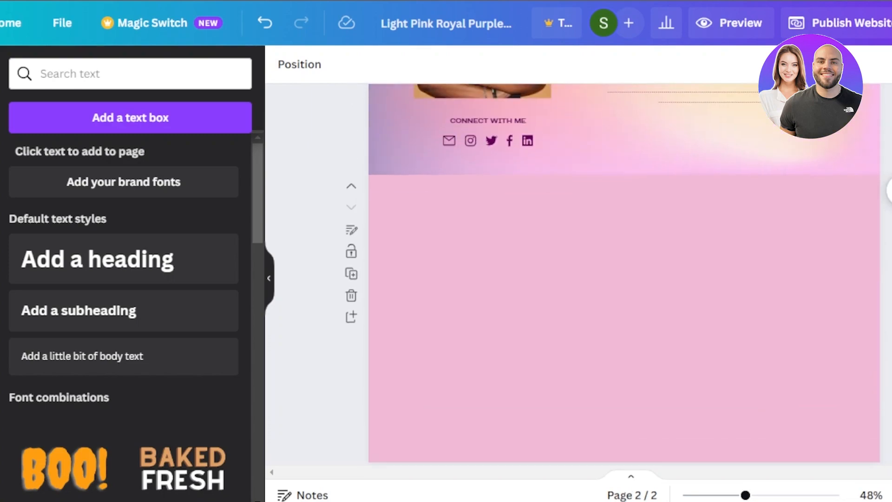
left_click(616, 232)
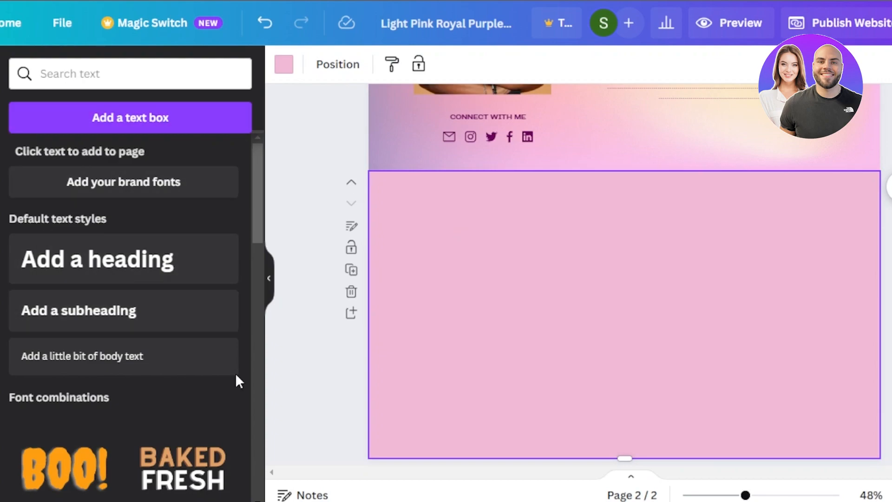
left_click(126, 278)
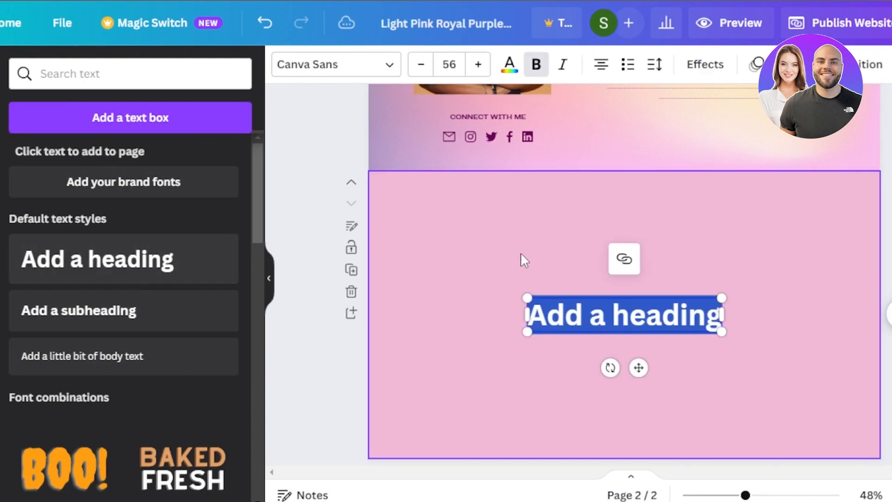
left_click_drag(723, 315, 751, 312)
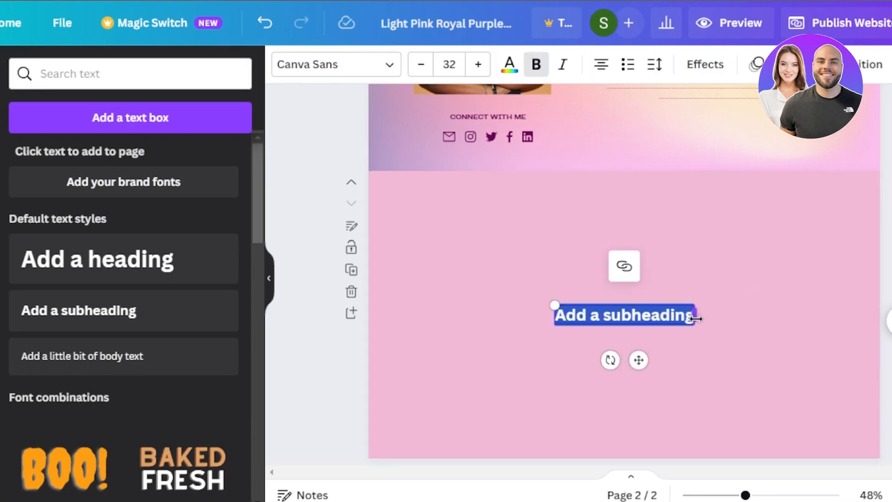
left_click_drag(695, 319, 802, 315)
key("BackSpace")
type("experience")
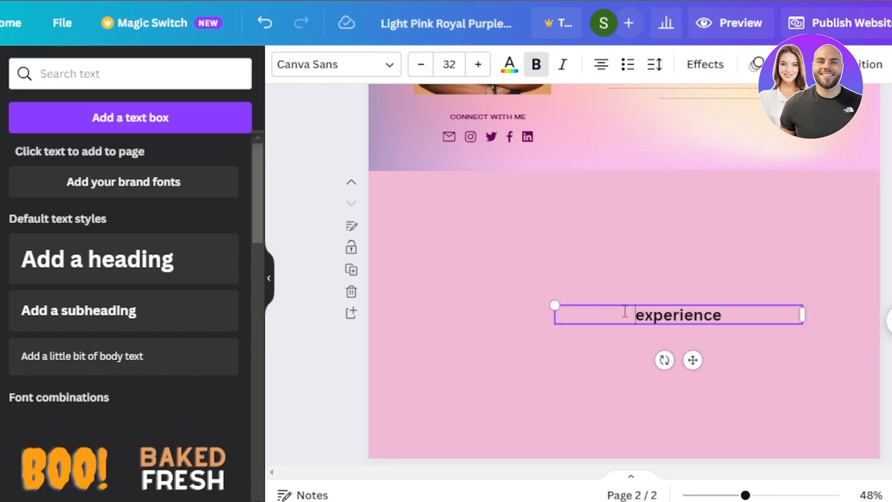
- Recolor the "experience" subheading to the document's dark purple without bold and move it to the second page's upper-left area
left_click_drag(628, 312, 760, 305)
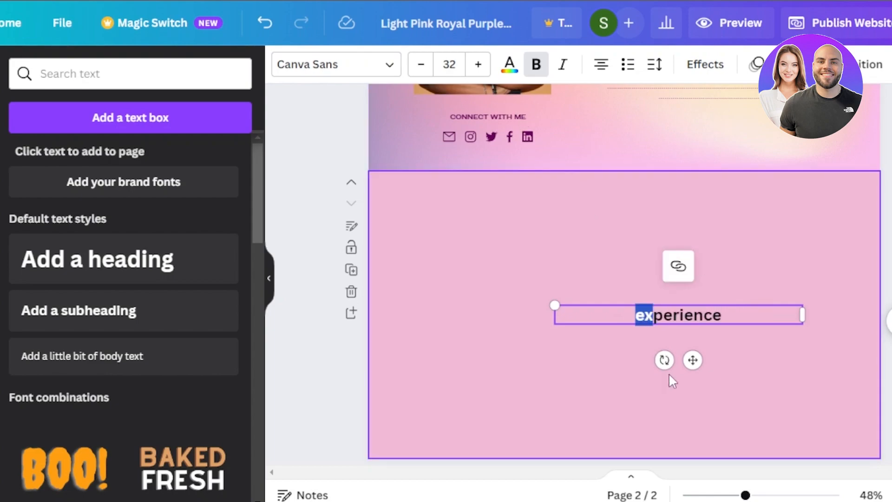
double_click(739, 311)
left_click(510, 64)
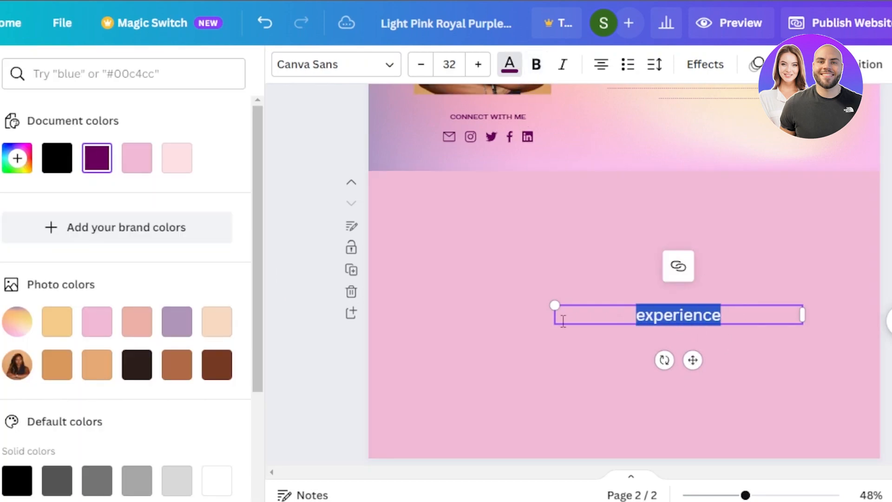
left_click_drag(742, 303, 529, 198)
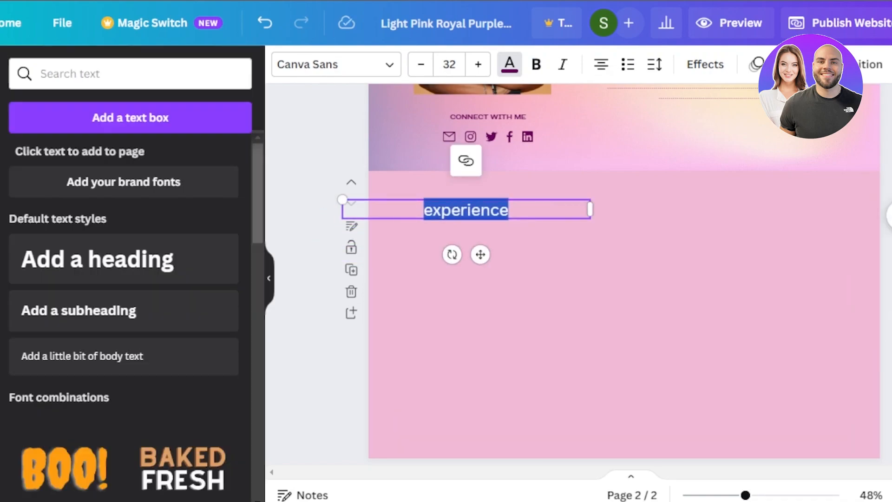
- Add a body text box to the pink second page, widen it and clear its placeholder text
left_click(123, 360)
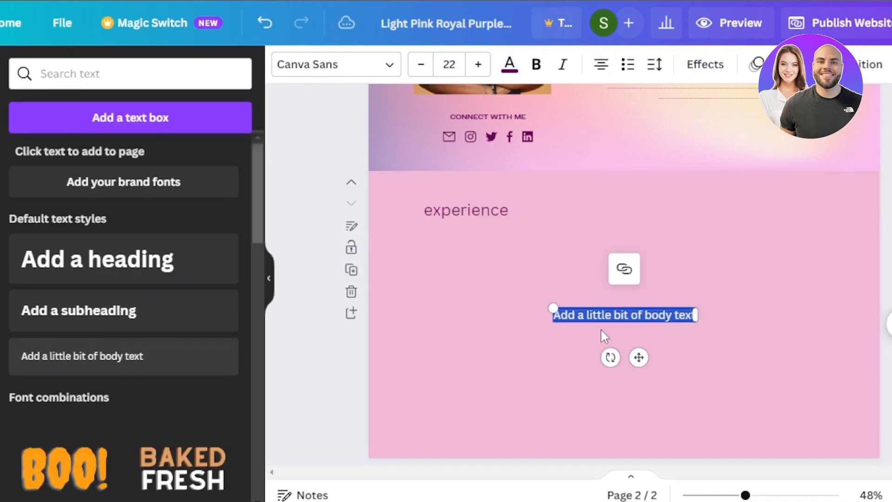
left_click_drag(698, 319, 844, 318)
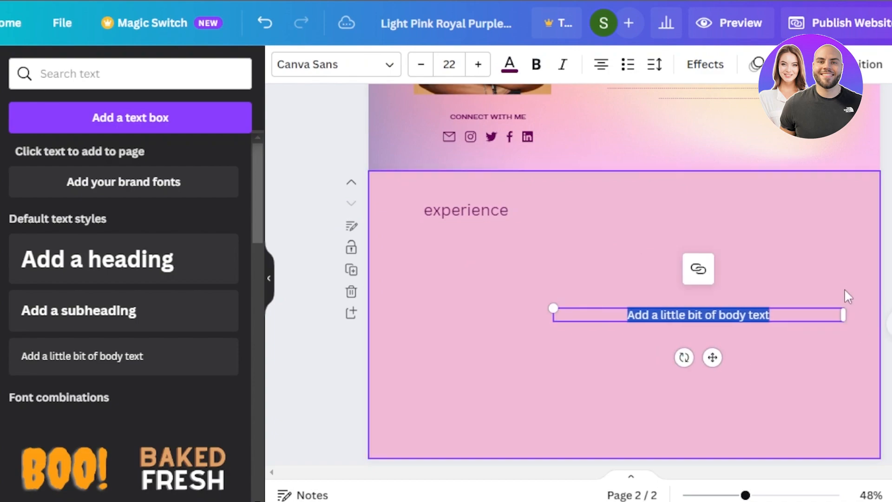
left_click(792, 320)
key("BackSpace")
key("BackSpace")
key("BackSpace")
key("BackSpace")
key("BackSpace")
key("BackSpace")
key("BackSpace")
key("BackSpace")
key("BackSpace")
key("BackSpace")
key("BackSpace")
key("BackSpace")
key("BackSpace")
key("BackSpace")
key("BackSpace")
key("BackSpace")
key("BackSpace")
key("BackSpace")
key("BackSpace")
key("BackSpace")
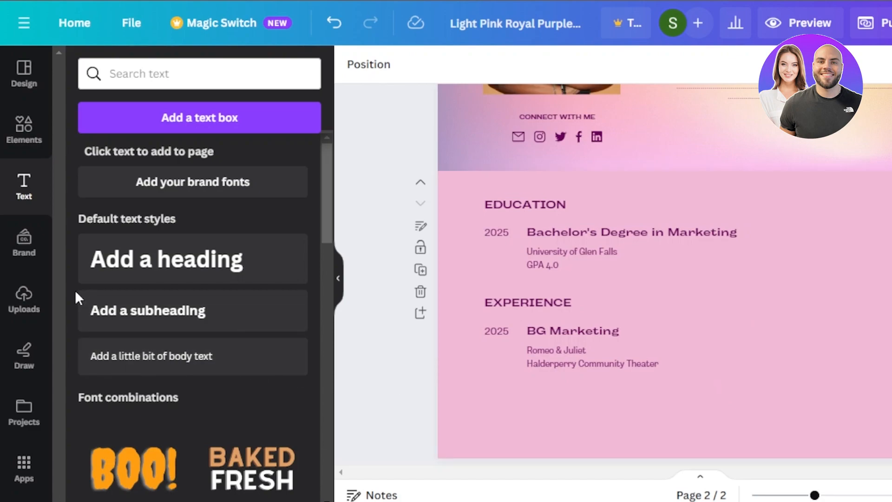
- Search the elements for "button" graphics and place the red rounded button in the second page's lower-right corner
left_click(26, 140)
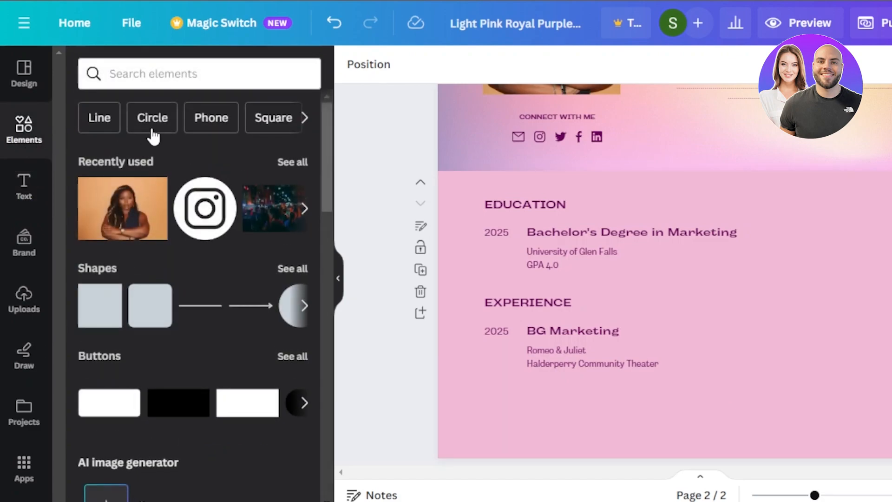
left_click(164, 77)
type("butto")
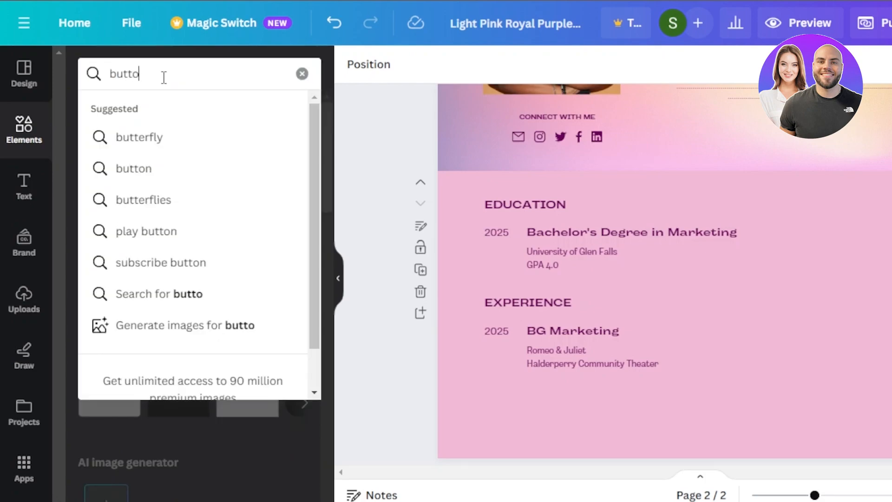
type("n")
key("Return")
left_click(285, 205)
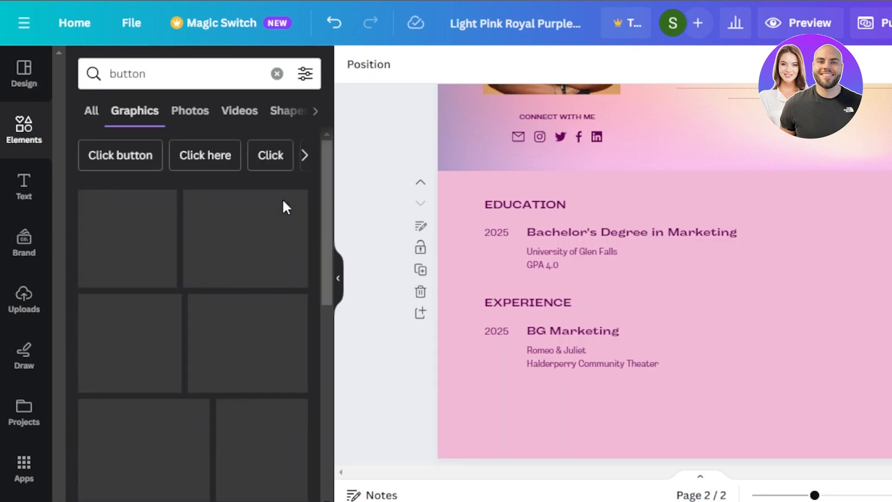
left_click_drag(325, 172, 329, 224)
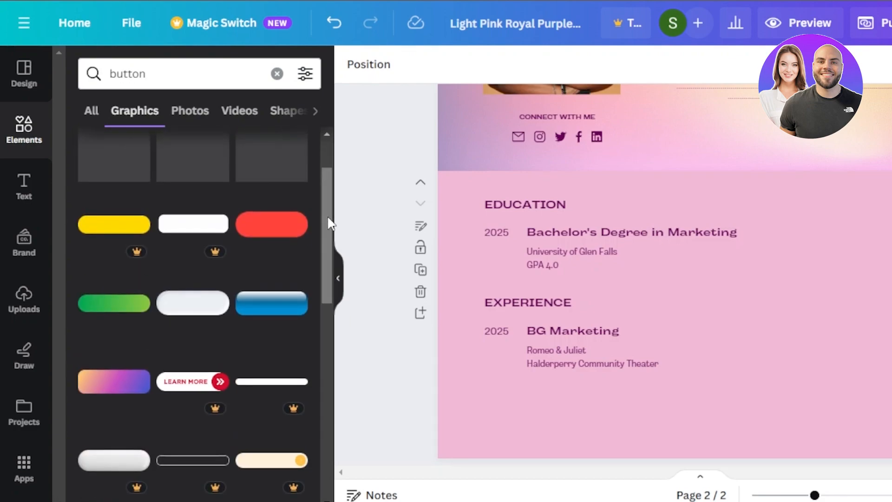
left_click(200, 315)
left_click_drag(466, 238, 850, 437)
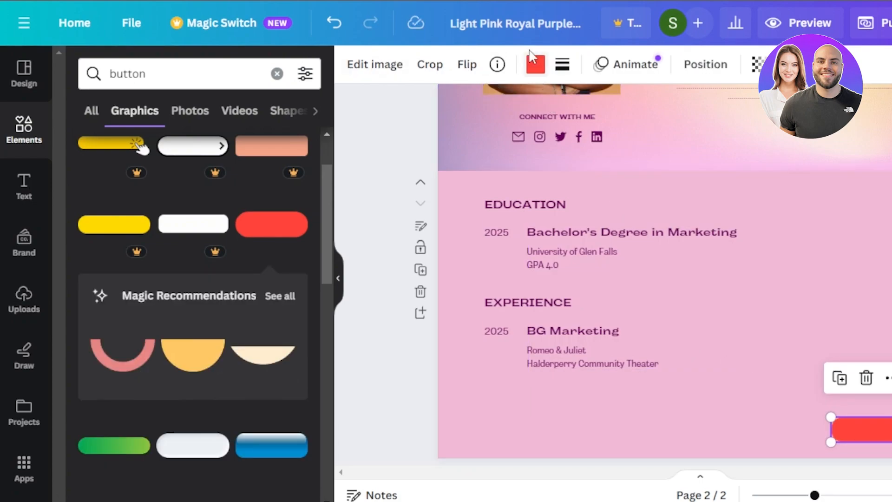
- Recolor the button to the document's dark purple and place white "RESUME" text on it
left_click(532, 61)
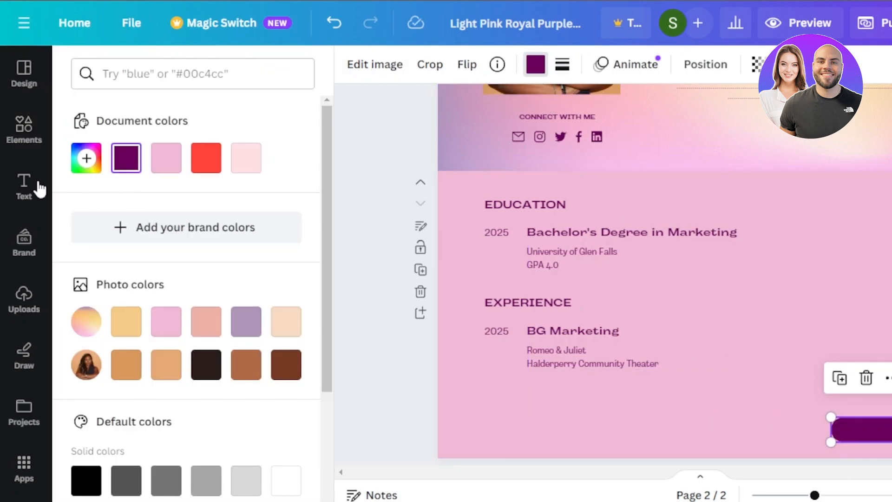
left_click(39, 188)
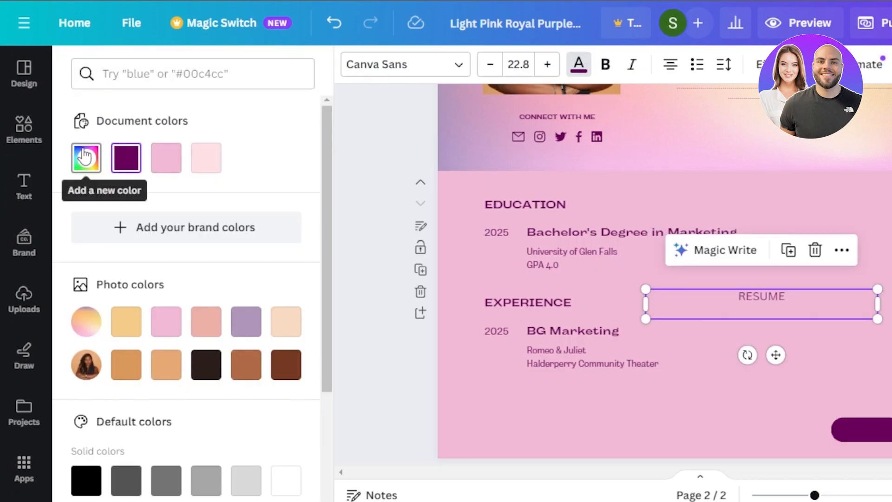
left_click(84, 157)
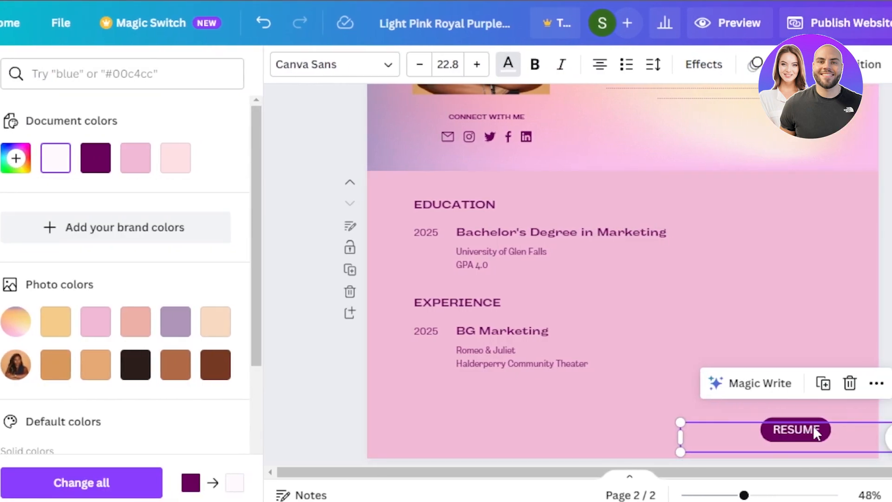
- Open the link entry for the "RESUME" text and close it without adding a link
left_click(876, 383)
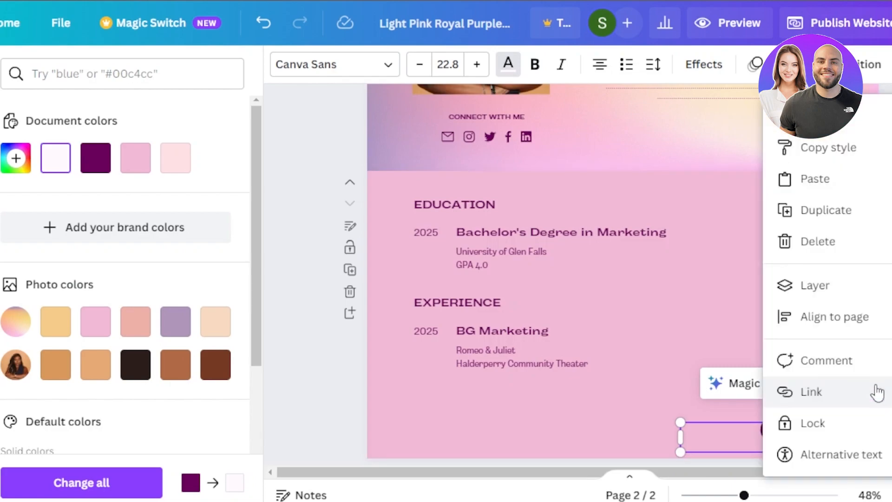
left_click(805, 395)
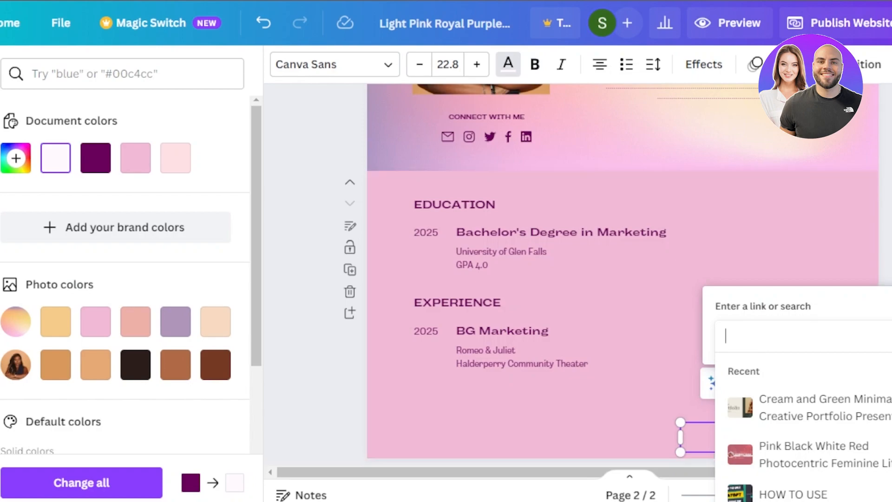
key("Escape")
key("Escape")
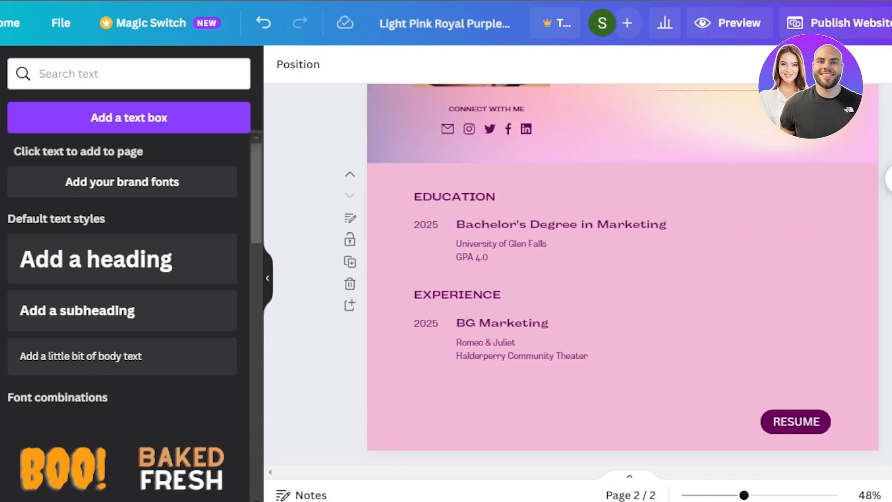
- Look through the additional options for the "CONNECT WITH ME" social icons group on the first page
left_click(477, 129)
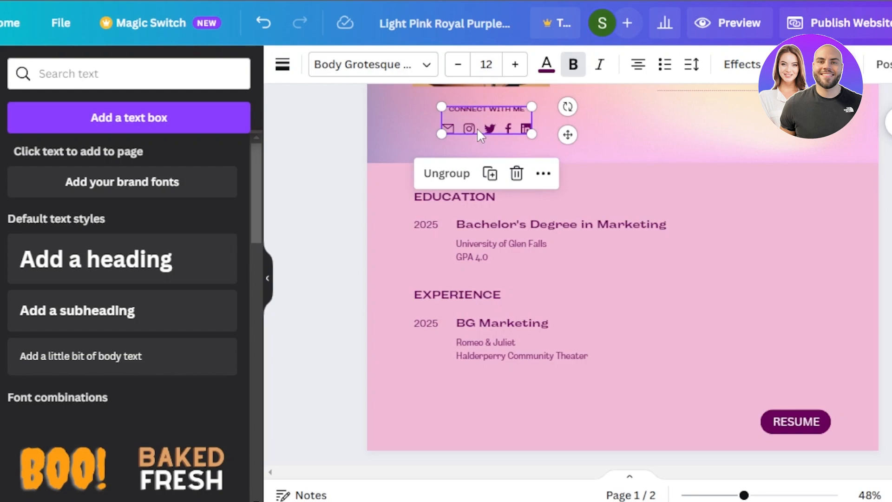
left_click(543, 173)
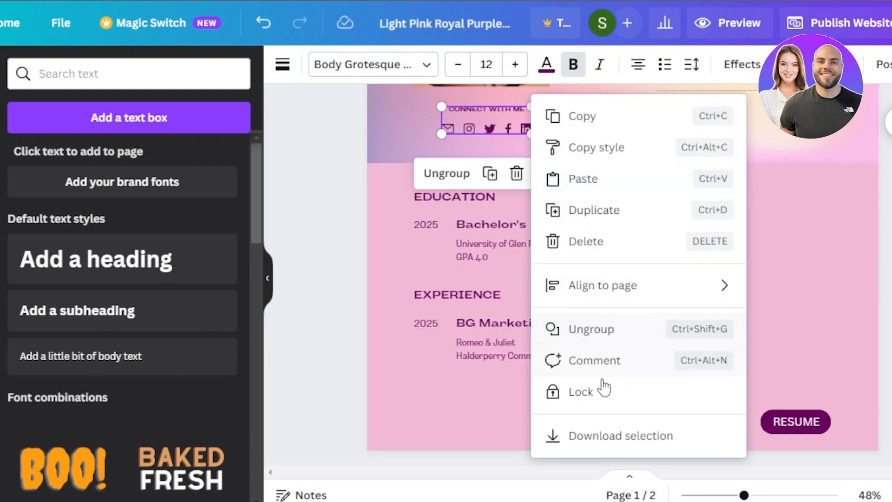
left_click(355, 194)
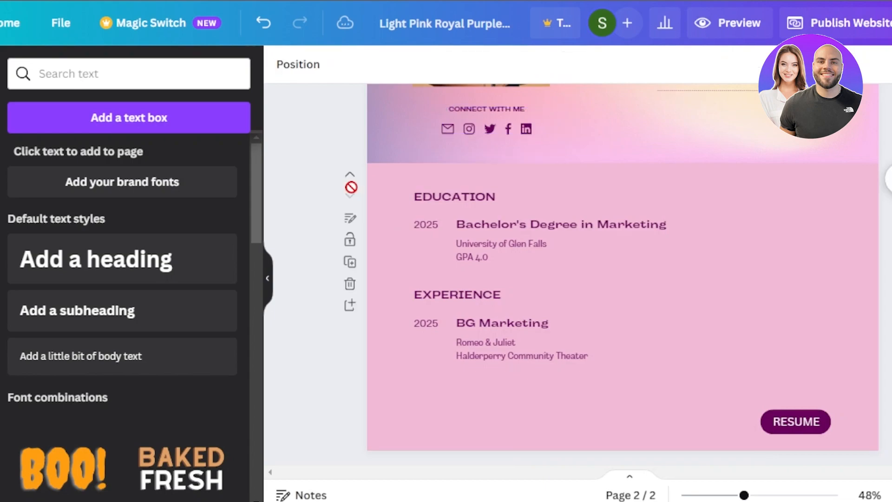
- Review the design's sharing, website and download options, and look over both pages of the portfolio
scroll(813, 210, "up", 5)
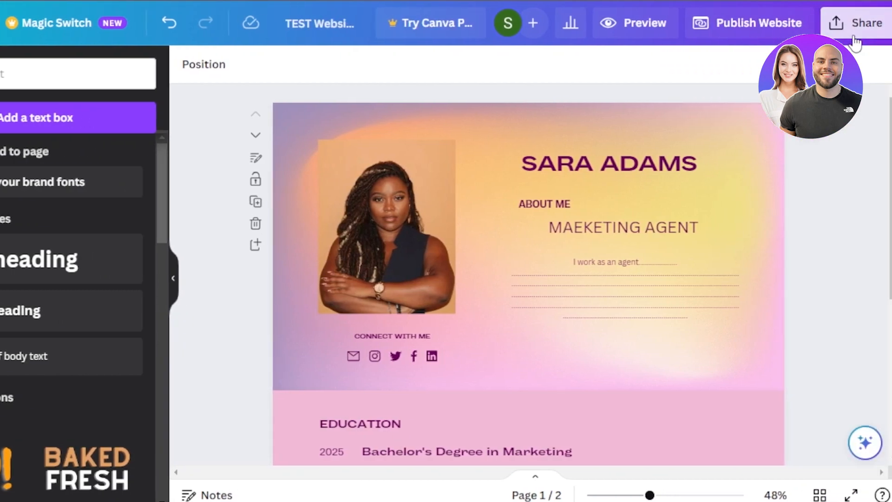
left_click(885, 29)
left_click_drag(888, 167, 888, 230)
scroll(888, 234, "up", 2)
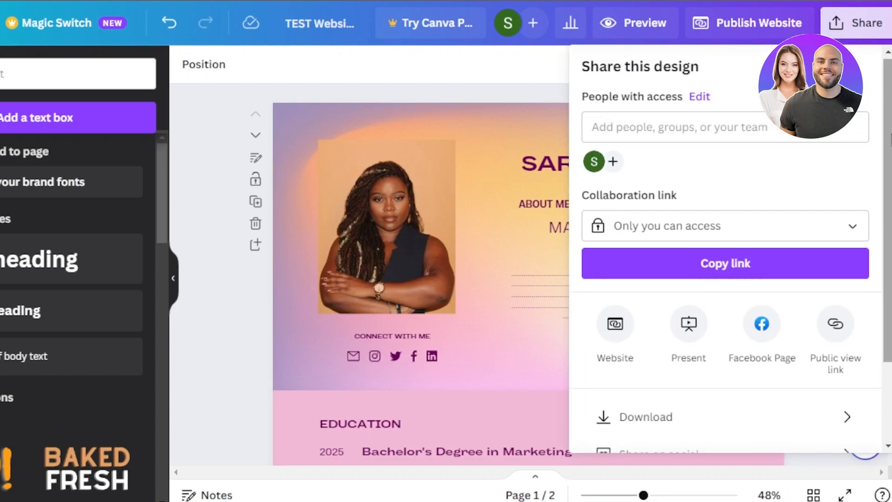
scroll(806, 219, "down", 2)
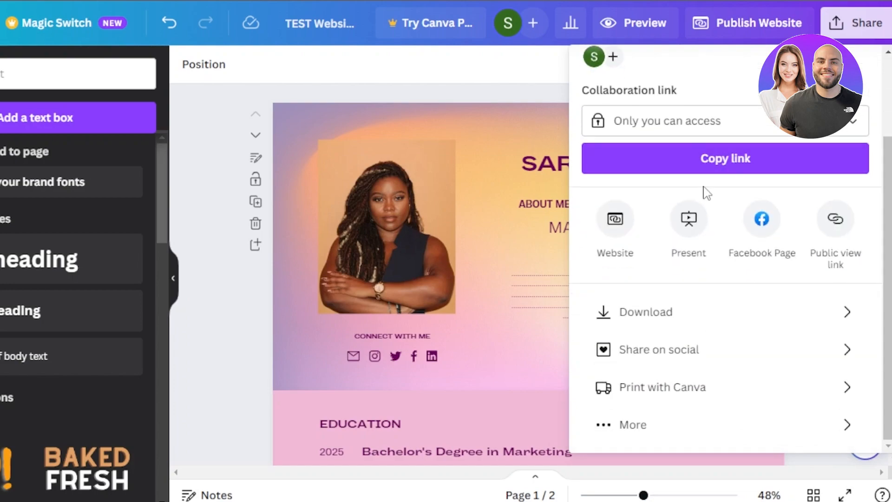
left_click(192, 158)
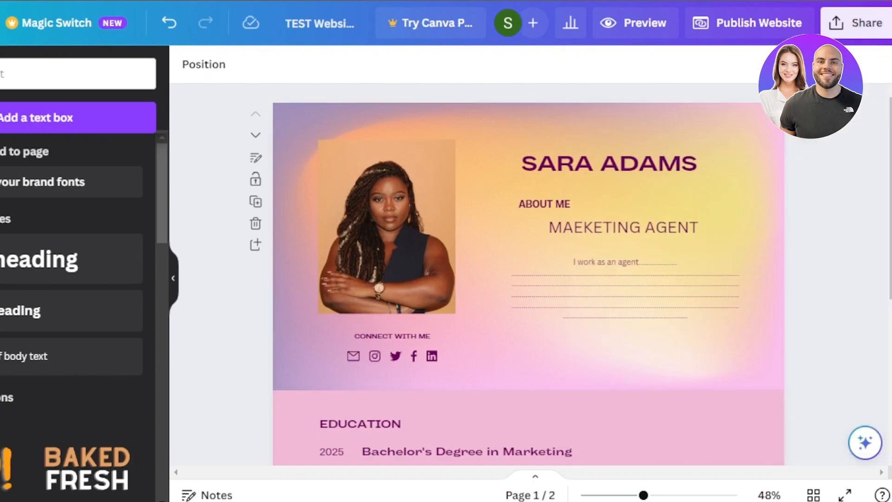
scroll(733, 195, "down", 5)
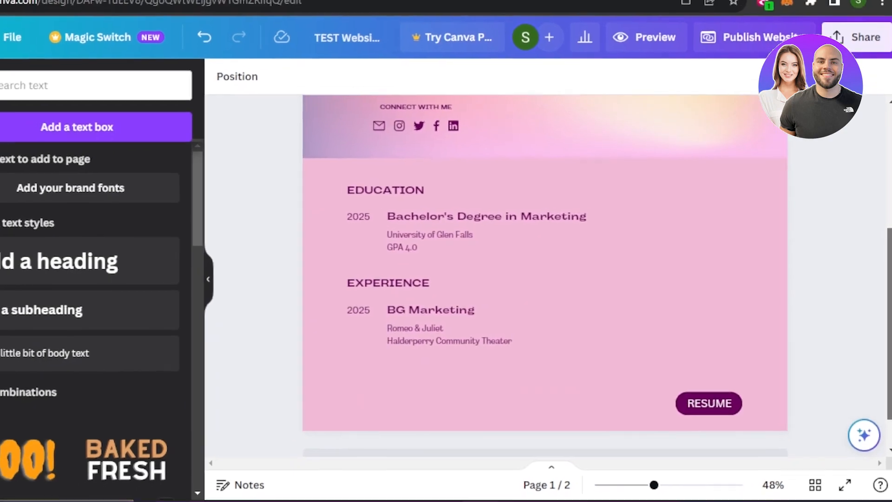